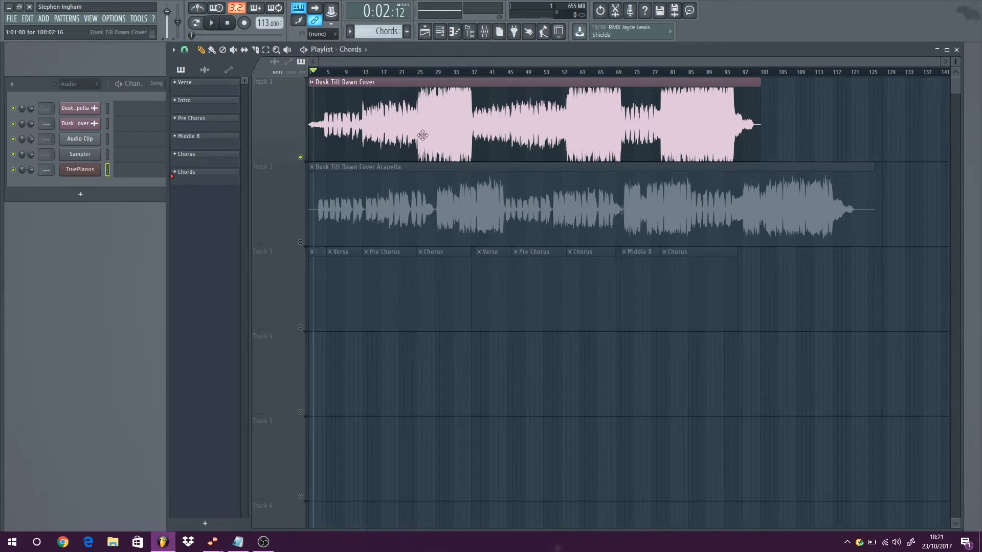
Solo Track 1 holding the Dusk Till Dawn Cover clip.
left_click(301, 157, "ctrl")
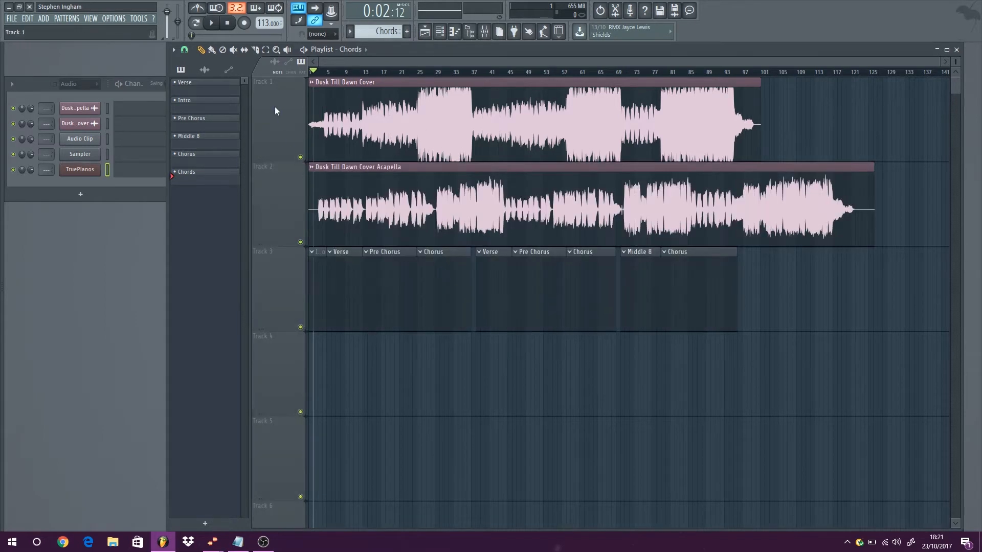
right_click(301, 157)
scroll(272, 112, "up", 5)
scroll(398, 113, "up", 2)
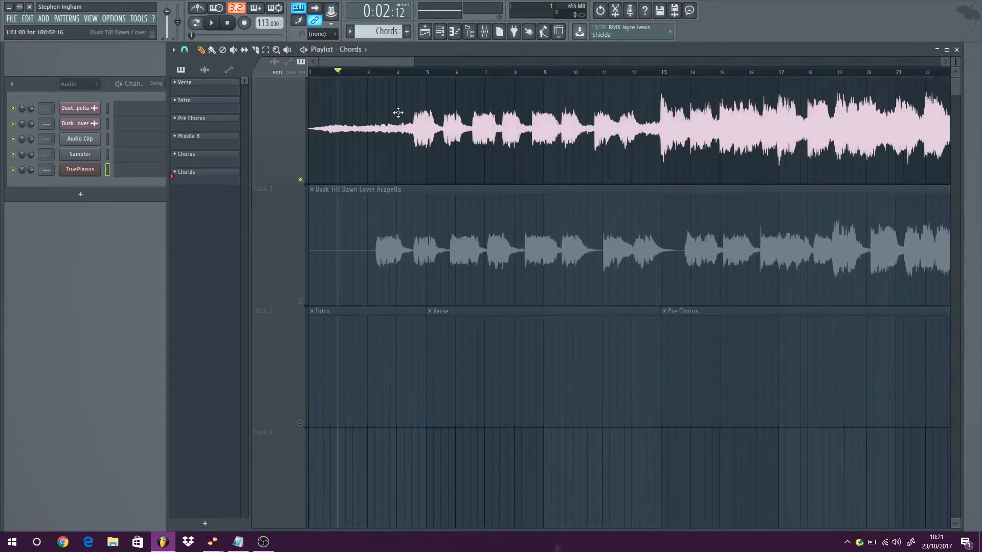
scroll(394, 120, "up", 1)
scroll(475, 94, "down", 3)
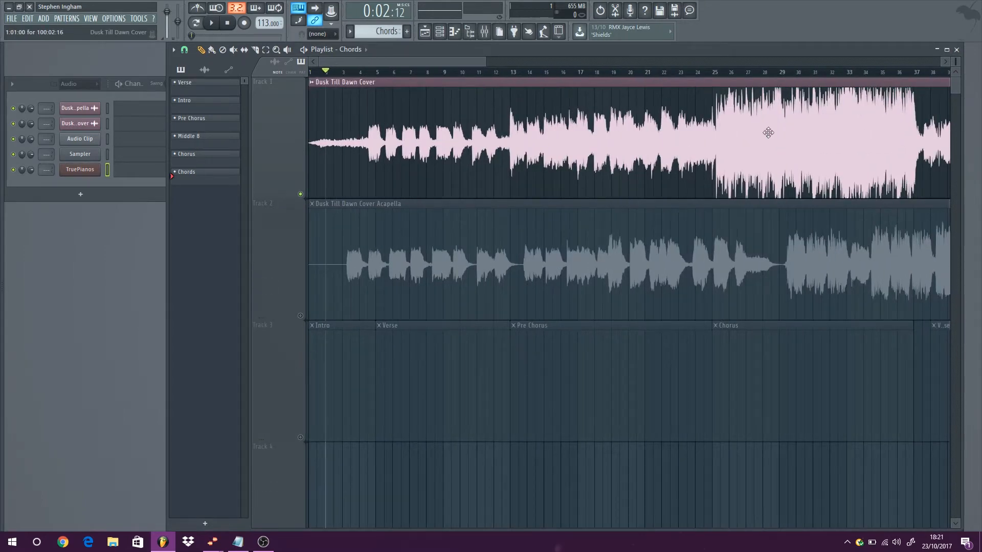
Slip the Dusk Till Dawn Cover audio within its clip so the loud first chorus begins near the clip's start.
left_click(244, 50)
left_click_drag(724, 143, 394, 135)
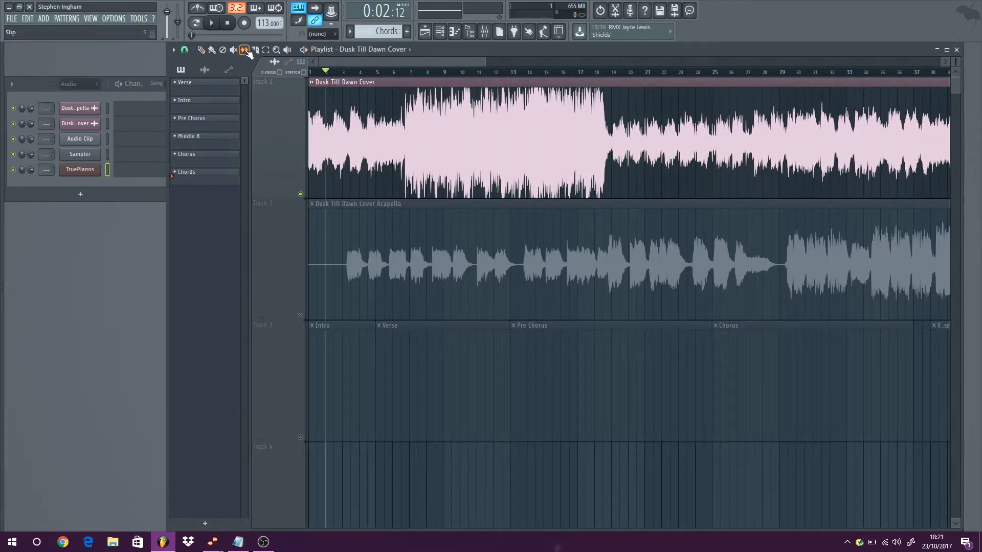
left_click_drag(429, 148, 357, 128)
scroll(274, 123, "up", 17)
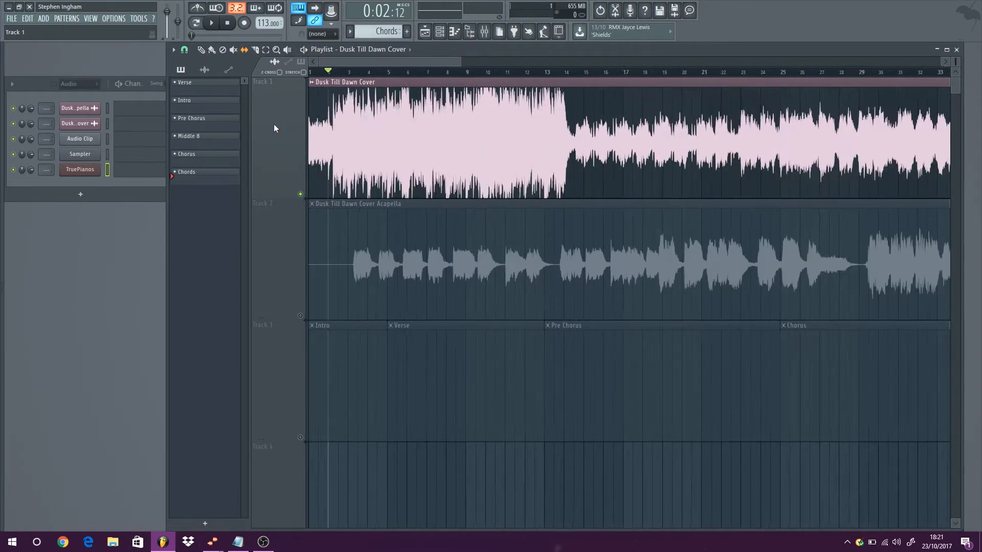
scroll(274, 124, "down", 3)
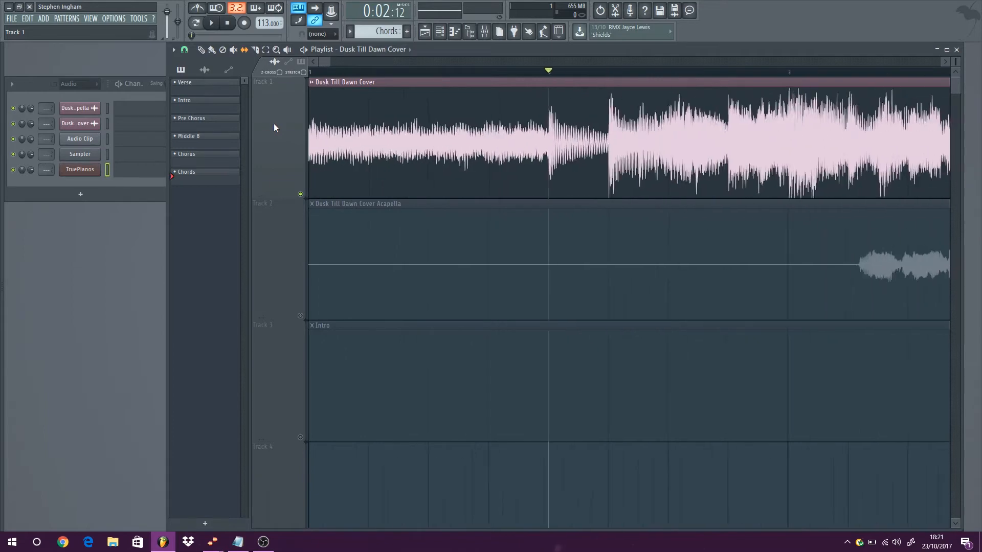
Play the slipped cover clip from the middle of bar 1 to hear the chorus entry.
left_click(403, 78)
key("space")
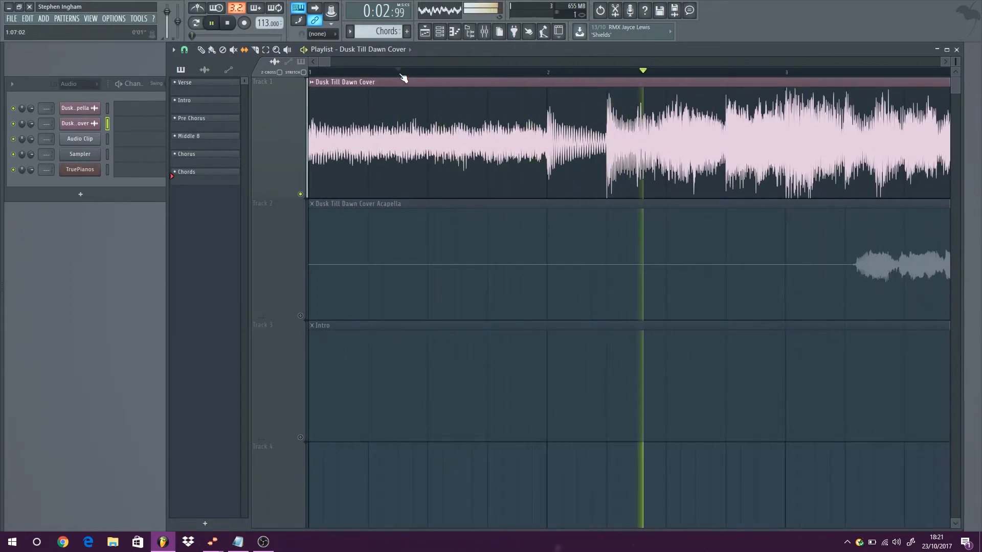
key("space")
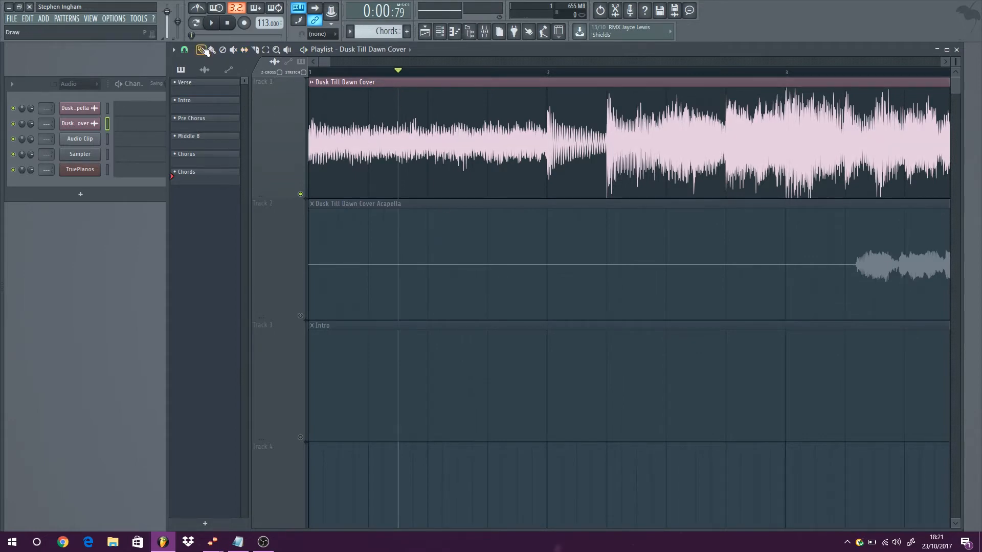
Set the Dusk Till Dawn Cover clip's time-stretching time to 0:00:00 and play the result.
double_click(401, 122)
left_click_drag(208, 148, 208, 246)
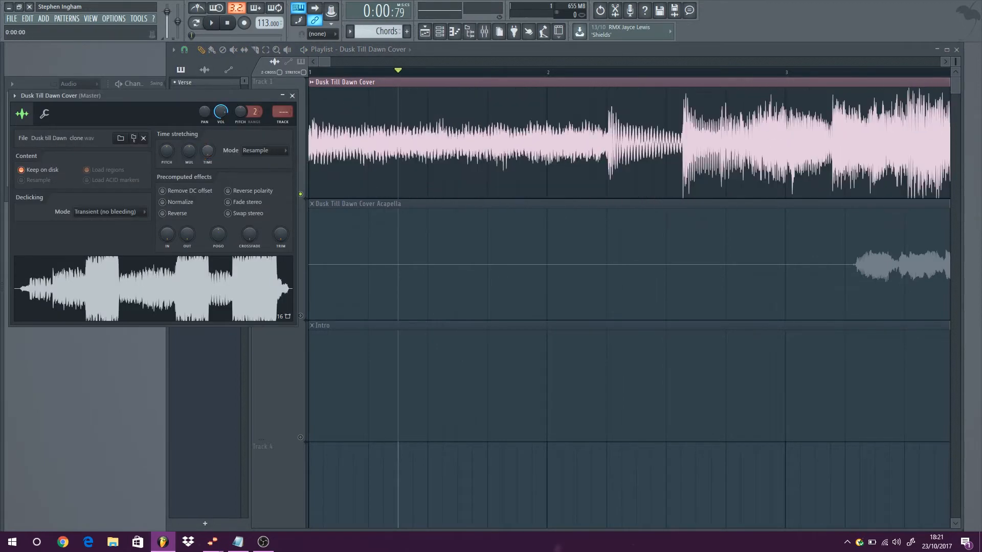
left_click(292, 95)
key("space")
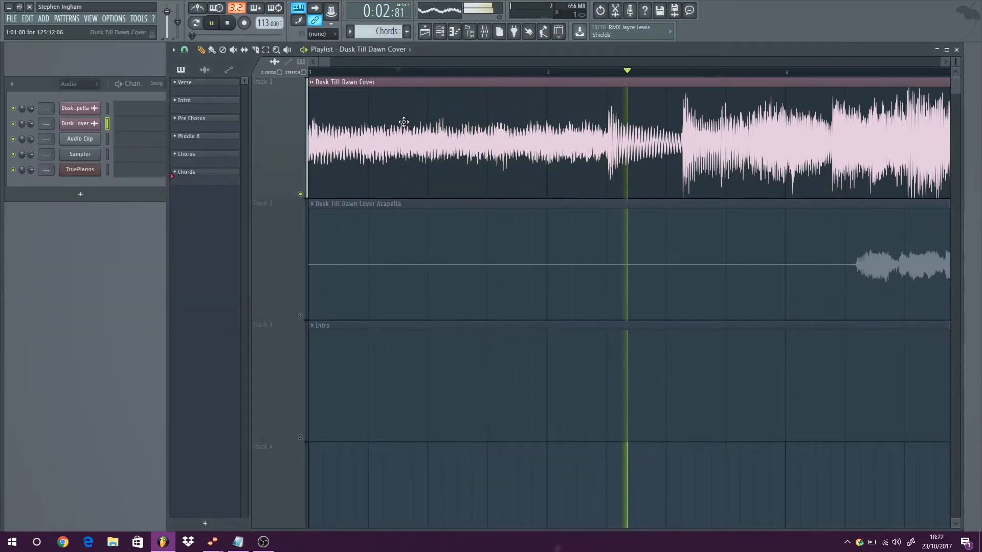
key("space")
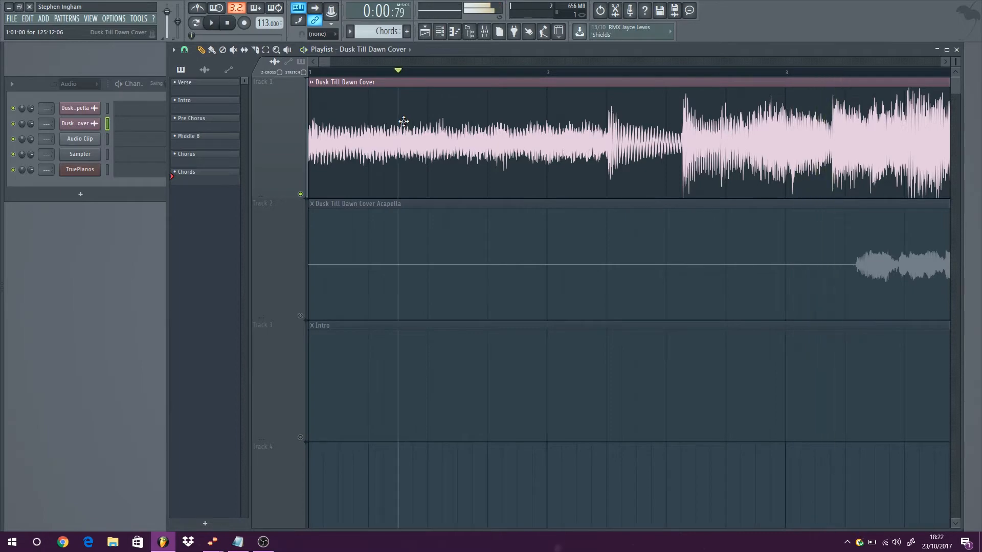
Slip the cover audio until the first strong chorus hit sits at the very start of bar 1, and play it back.
left_click(245, 50)
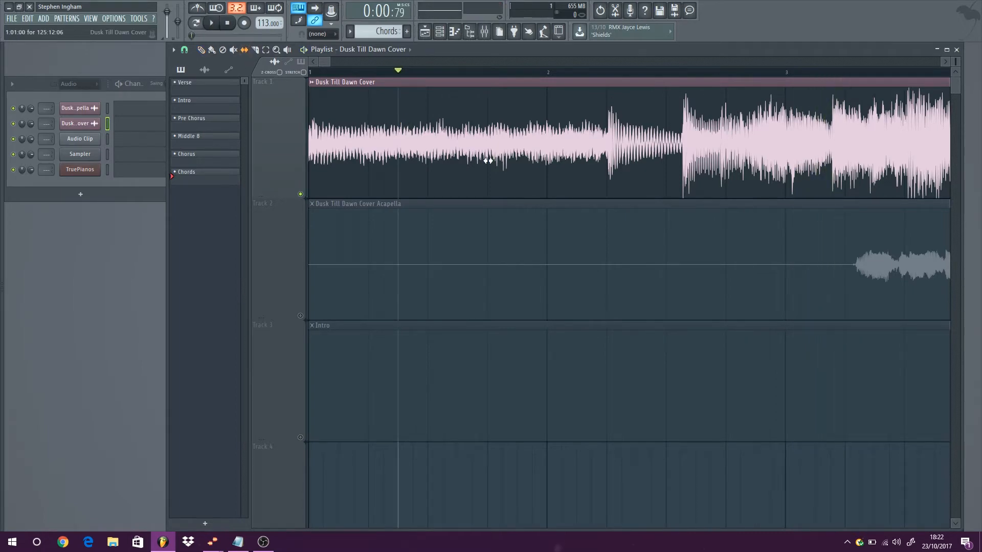
left_click_drag(609, 146, 321, 139)
scroll(327, 133, "up", 4)
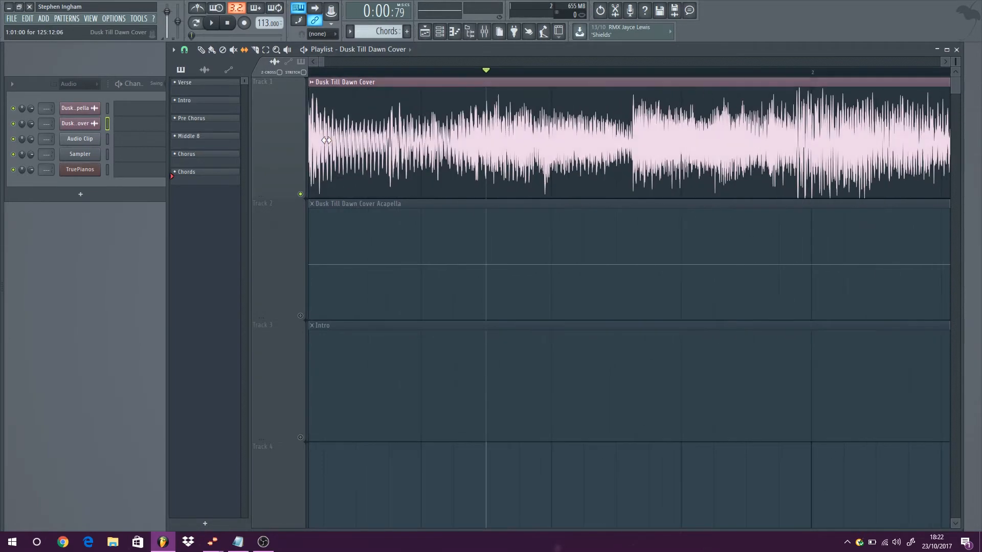
left_click(312, 62)
left_click_drag(331, 141, 313, 139)
scroll(363, 131, "down", 4)
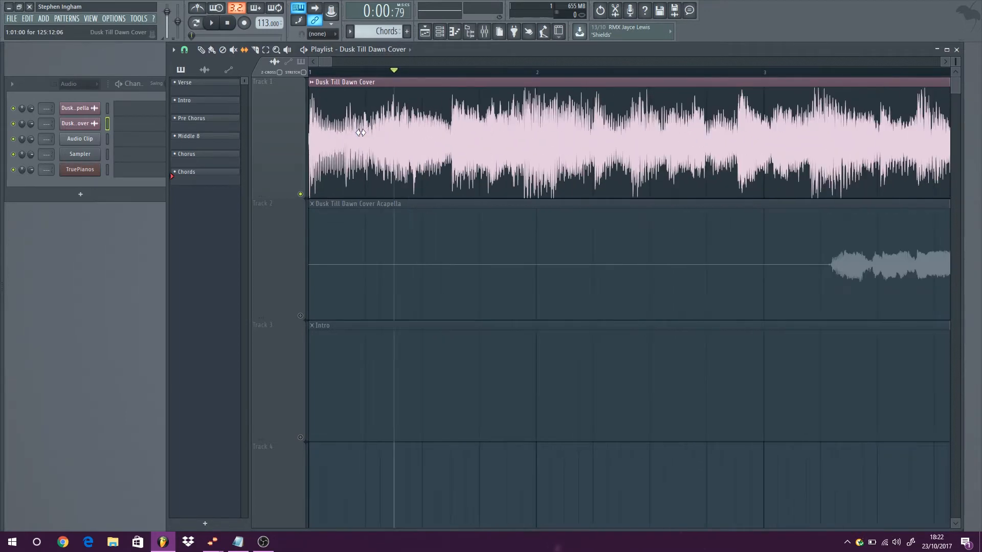
key("space")
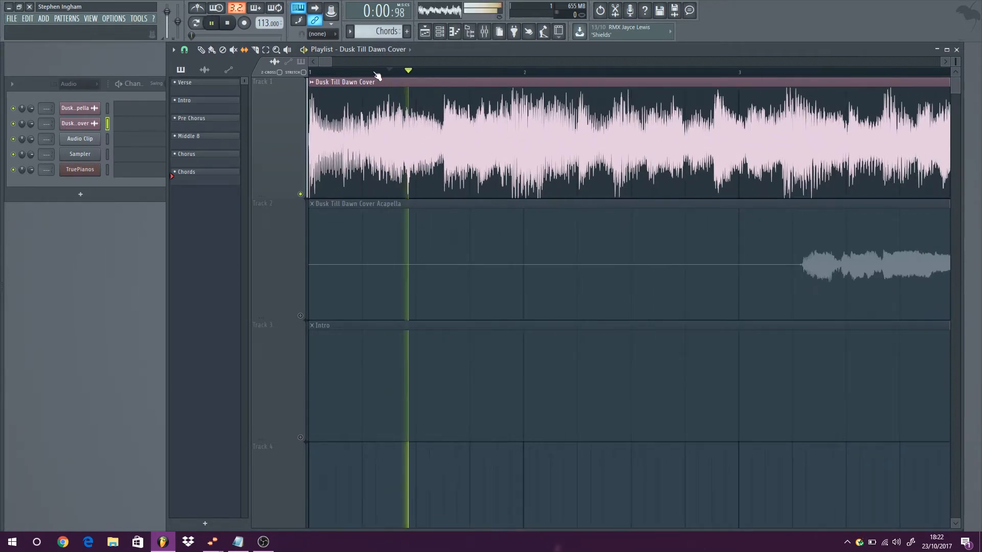
key("space")
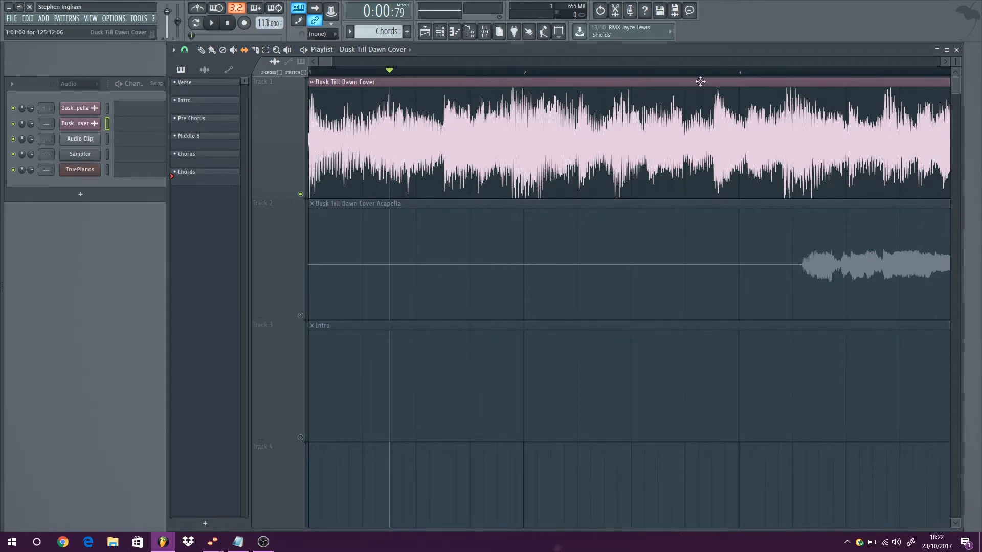
Set the project tempo to 90 BPM and play the cover clip to check it against the grid.
left_click_drag(265, 23, 265, 64)
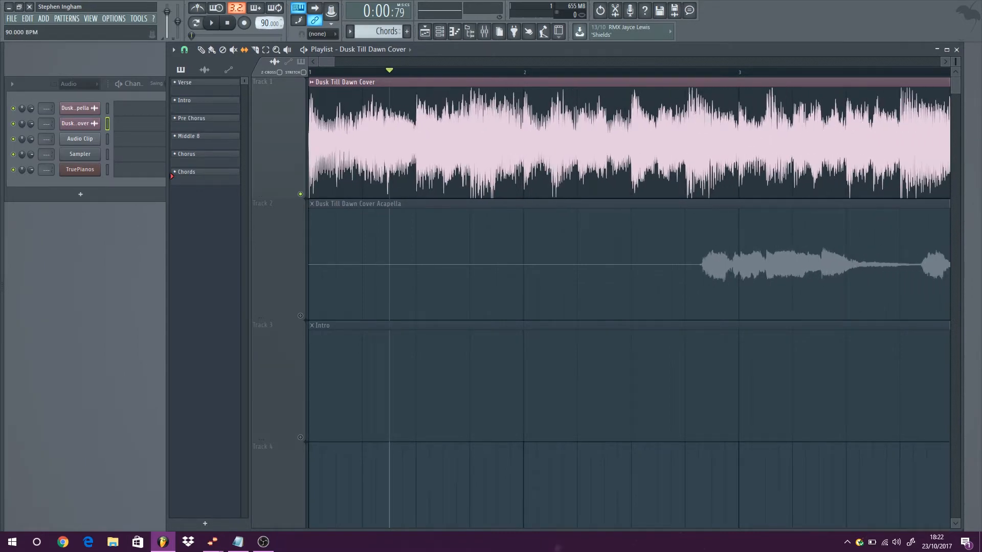
scroll(399, 125, "down", 3)
key("space")
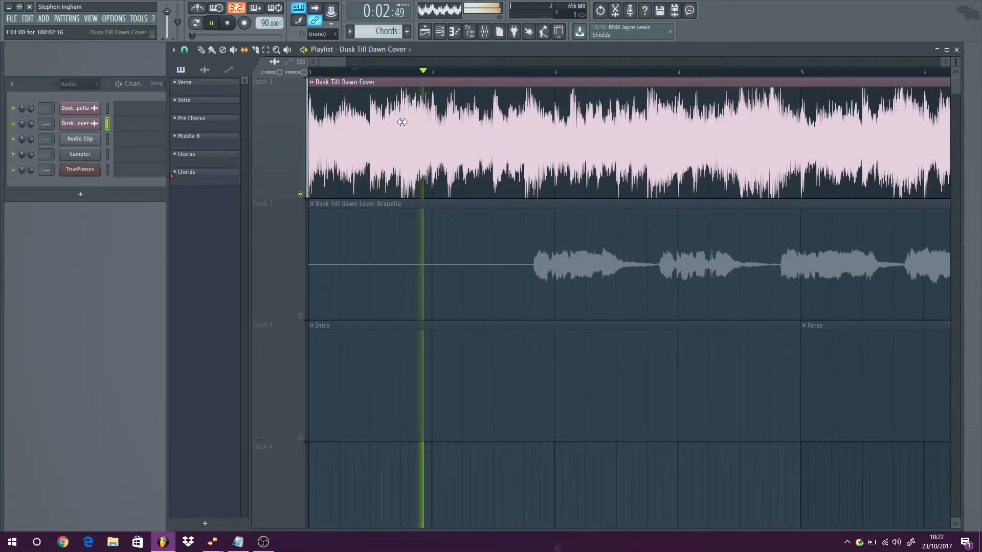
key("space")
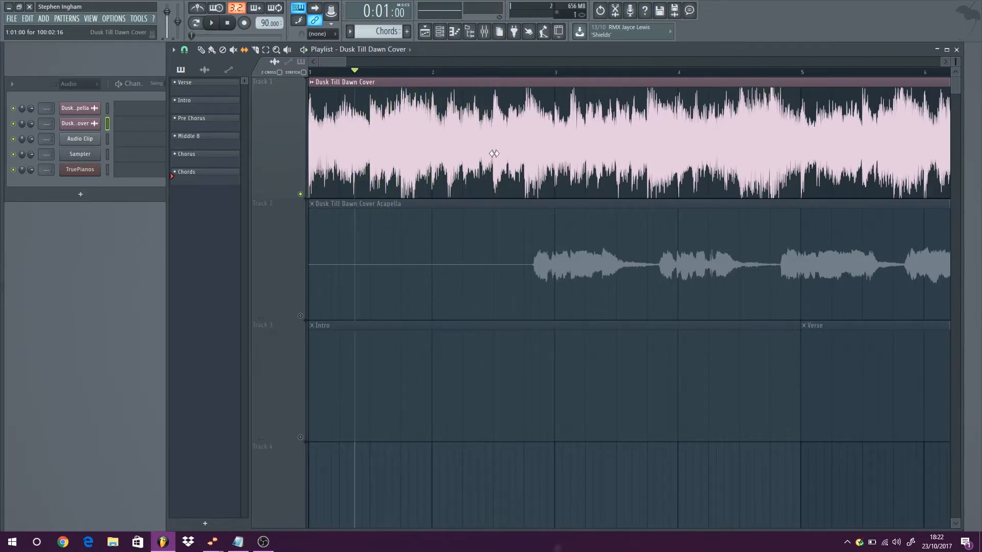
Slip the cover audio one beat to the right so the strong chorus hit falls on beat 2 of bar 1.
scroll(402, 127, "down", 2)
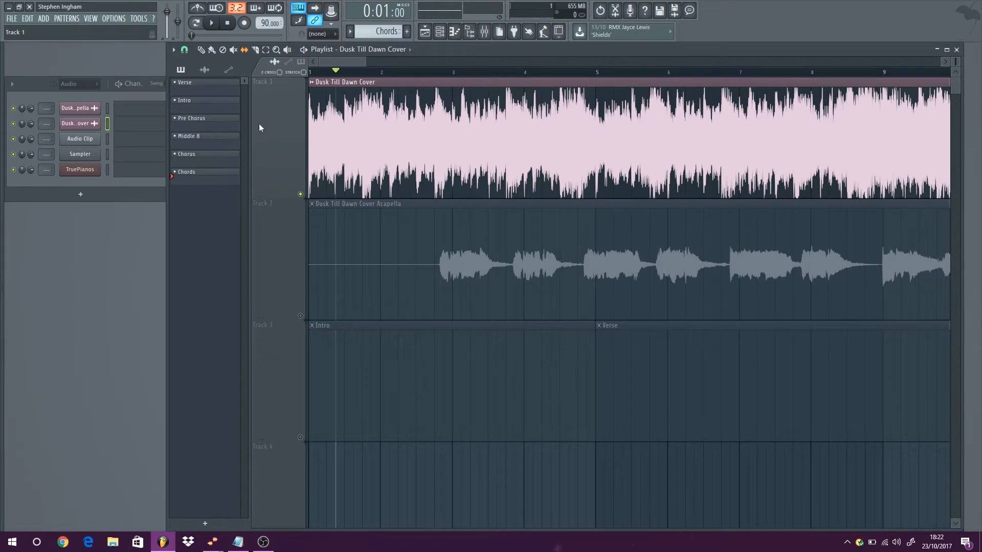
scroll(358, 133, "up", 5)
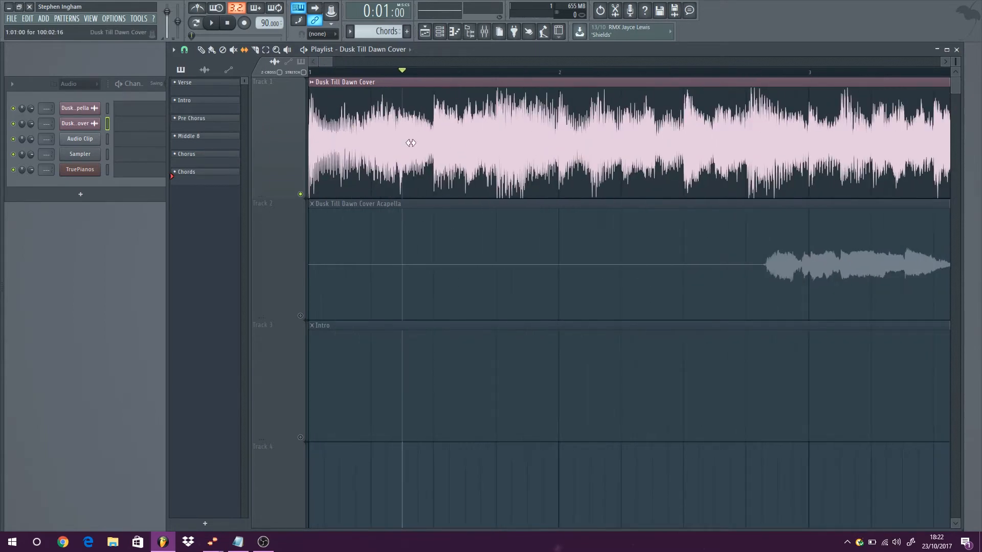
left_click_drag(332, 135, 383, 132)
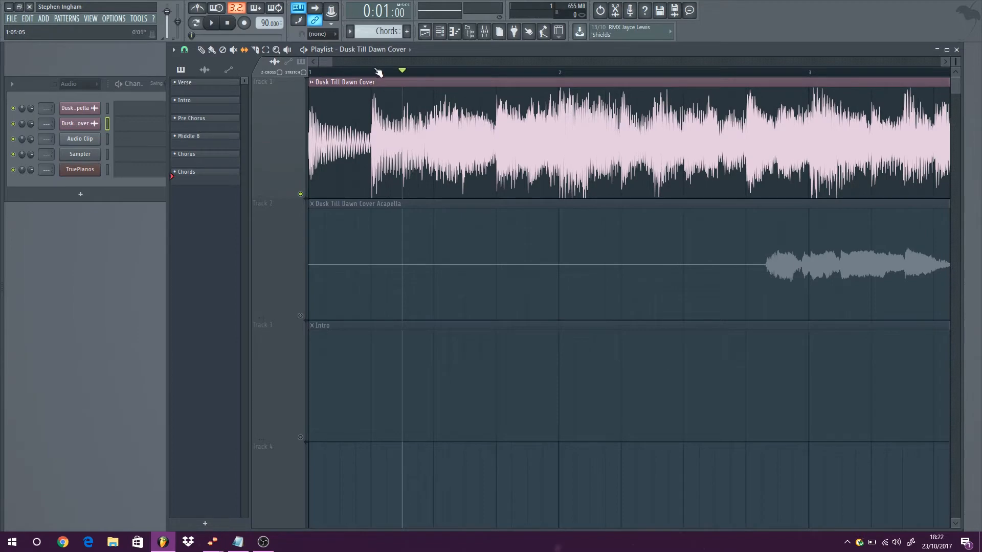
scroll(462, 136, "down", 3)
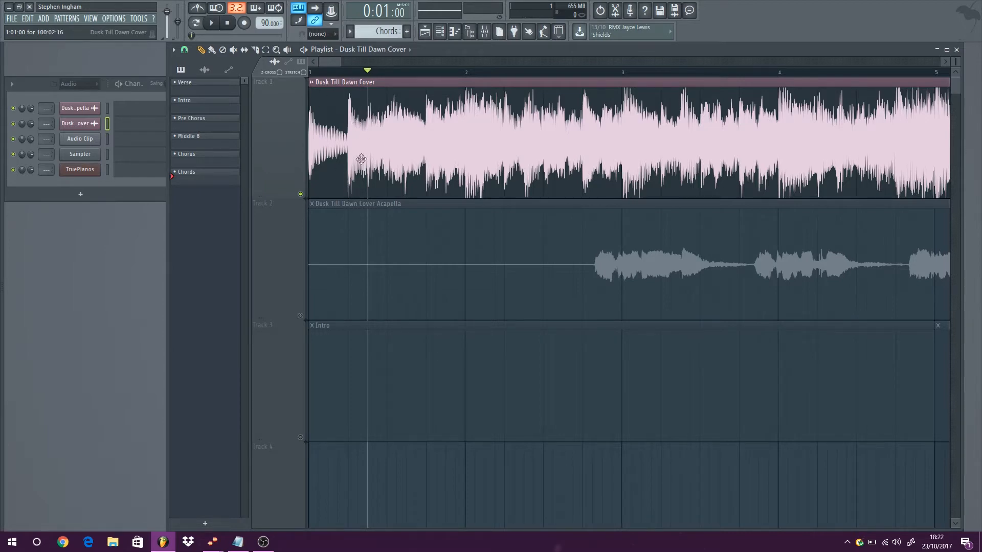
Move the Dusk Till Dawn Cover clip along the timeline to bar 22, leaving empty space in front of it.
scroll(441, 120, "down", 3)
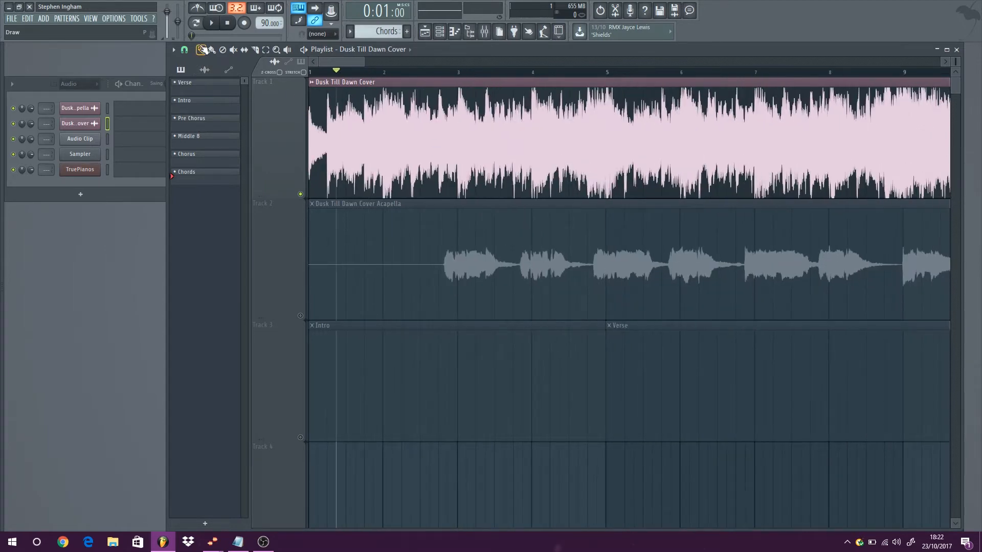
scroll(358, 133, "down", 2)
left_click_drag(321, 130, 875, 130)
scroll(415, 147, "down", 5)
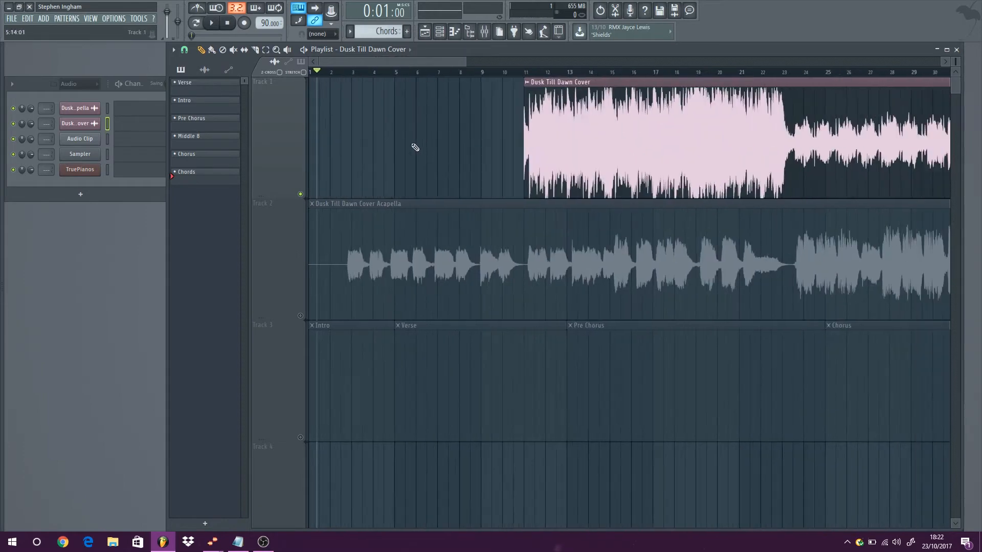
left_click_drag(461, 95, 582, 97)
scroll(532, 115, "up", 4)
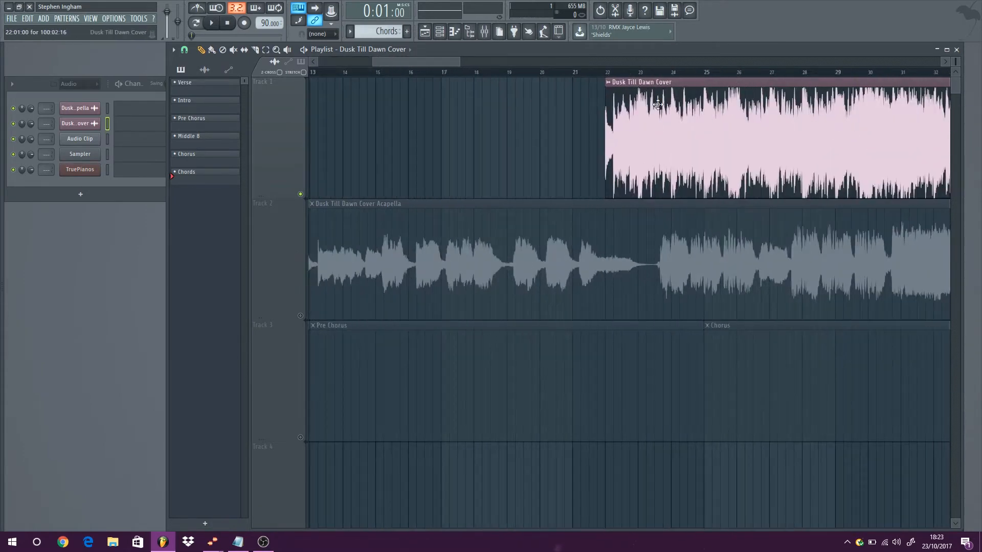
Extend the cover clip's start to uncover the intro, and slice off and delete the excess before bar 11.
scroll(639, 96, "down", 3)
left_click_drag(629, 94, 321, 84)
left_click(256, 51)
left_click_drag(470, 88, 467, 183)
left_click(201, 50)
right_click(441, 100)
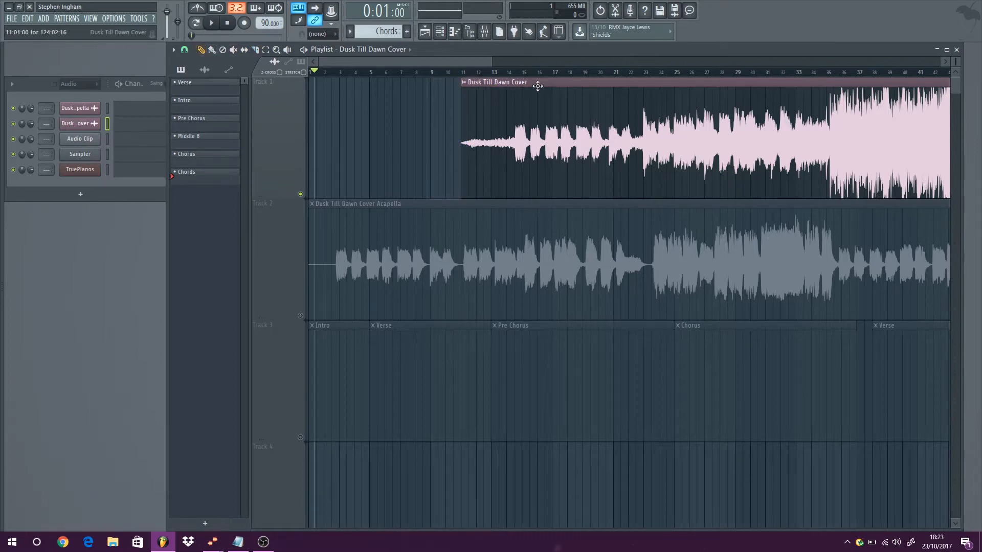
Move the trimmed cover clip back to bar 1 and unmute the Dusk Till Dawn Cover Acapella track.
left_click_drag(537, 87, 272, 77)
scroll(314, 122, "down", 2)
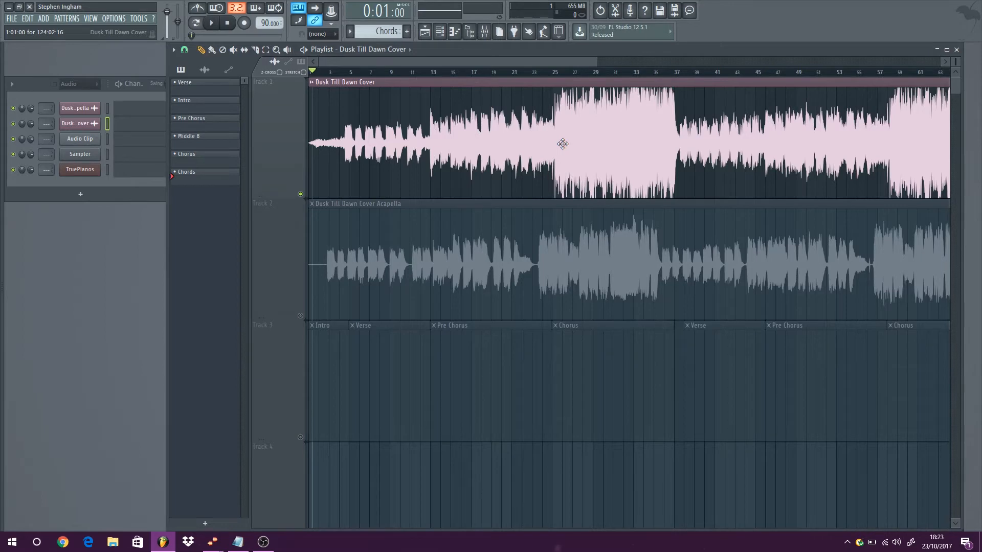
left_click(311, 203)
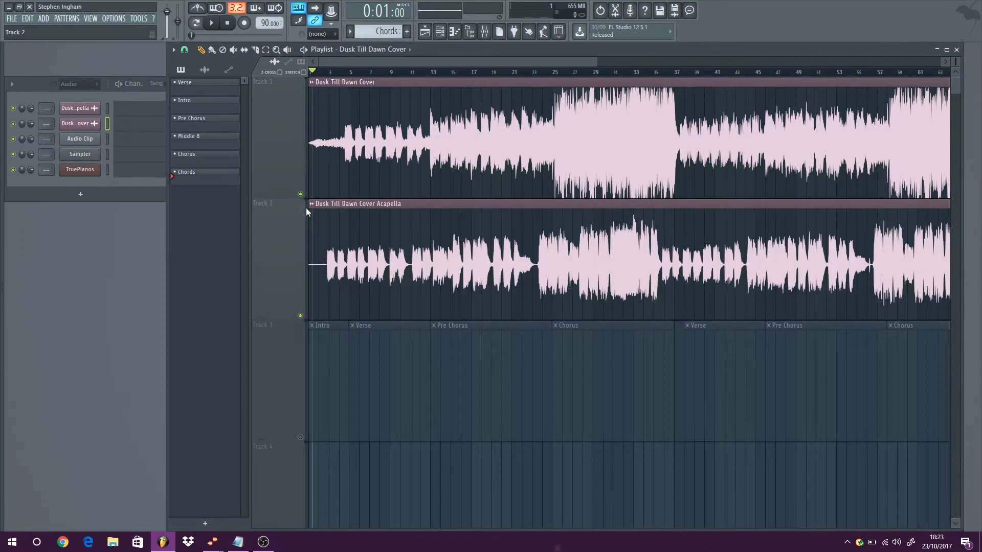
Shift the acapella audio to the right so its first vocal phrase lines up with the vocals in the cover.
scroll(313, 195, "up", 2)
scroll(456, 237, "up", 3)
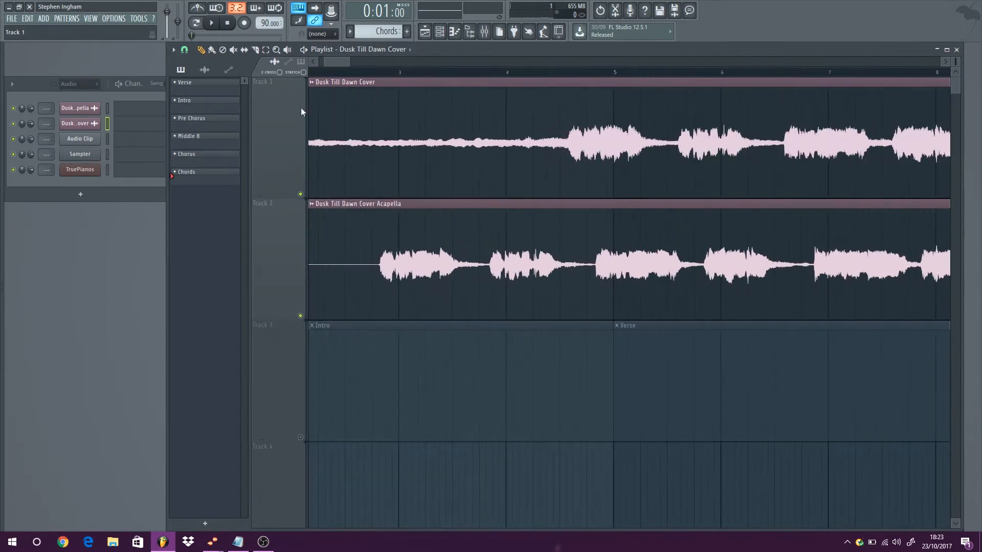
left_click_drag(407, 245, 592, 244)
scroll(593, 243, "up", 2)
scroll(596, 242, "up", 2)
left_click(542, 233)
scroll(473, 185, "down", 5)
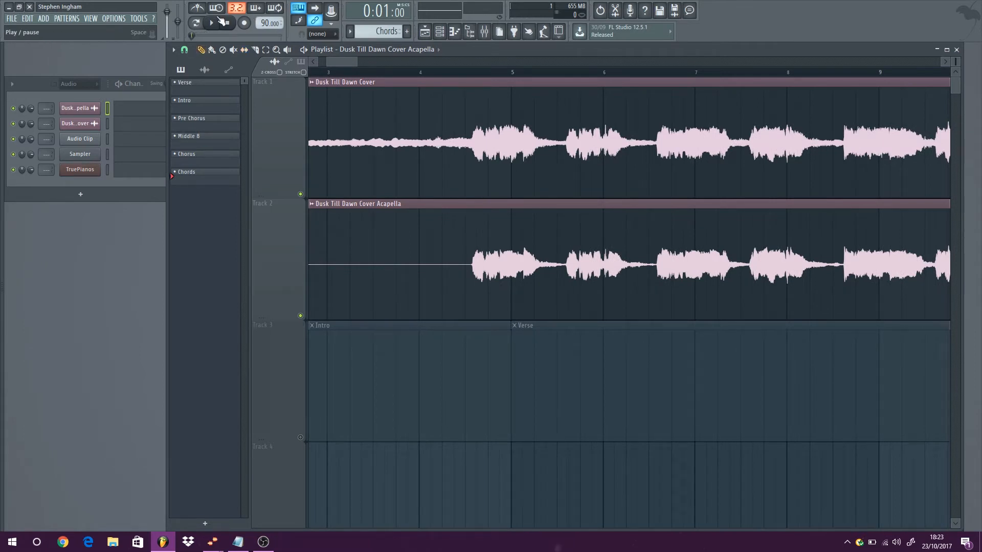
Play both tracks from just before the first vocal phrase and nudge the acapella slightly earlier to match the cover's waveform.
left_click(221, 22)
left_click(395, 72)
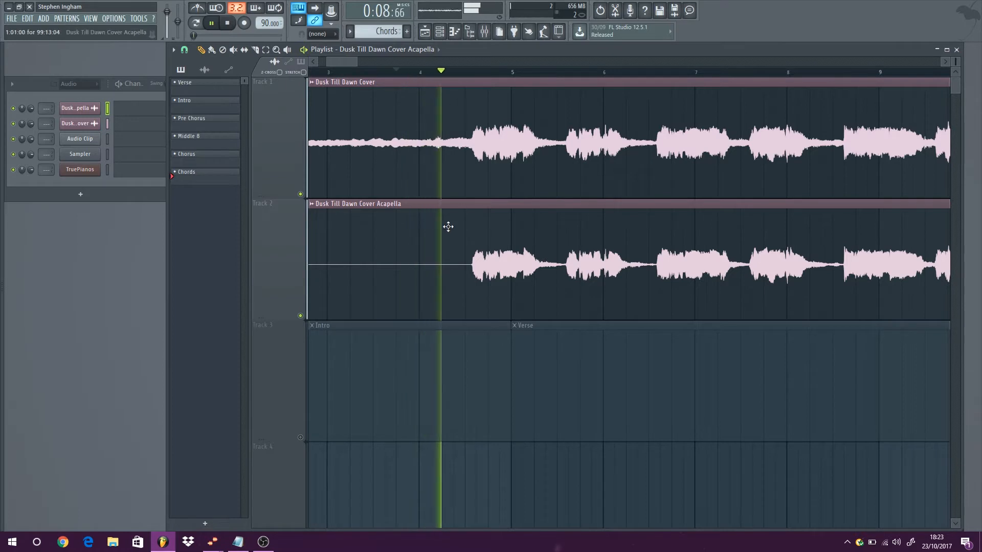
scroll(441, 234, "up", 3)
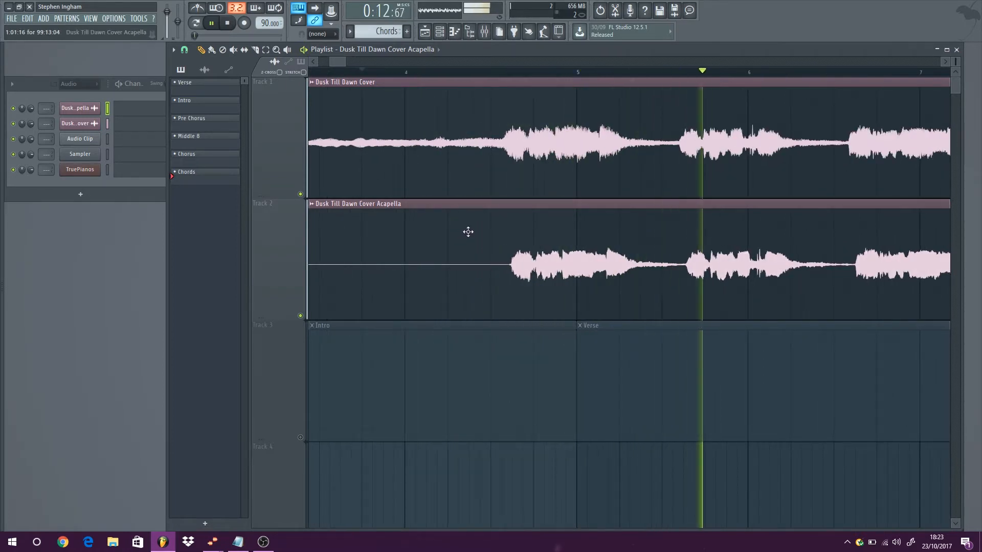
left_click_drag(467, 231, 415, 223)
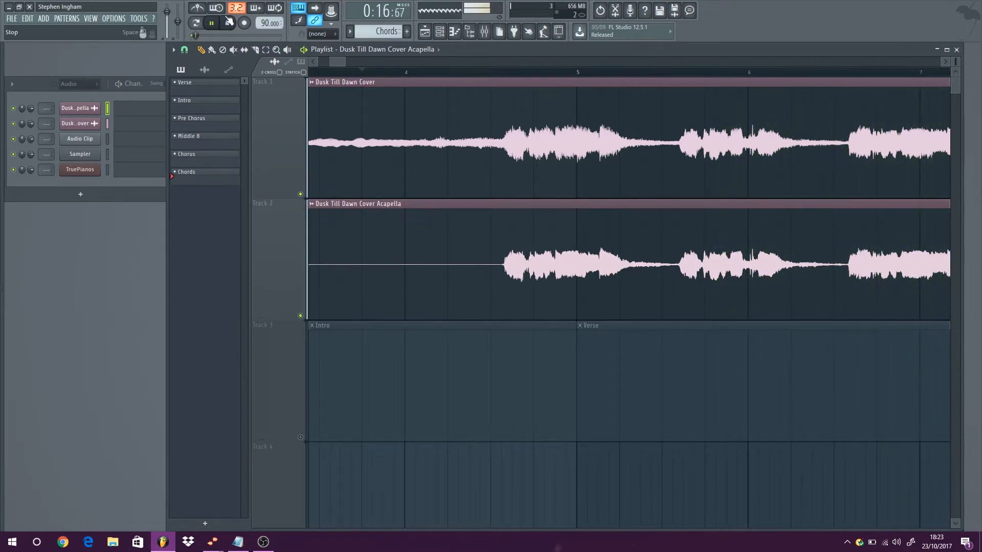
key("space")
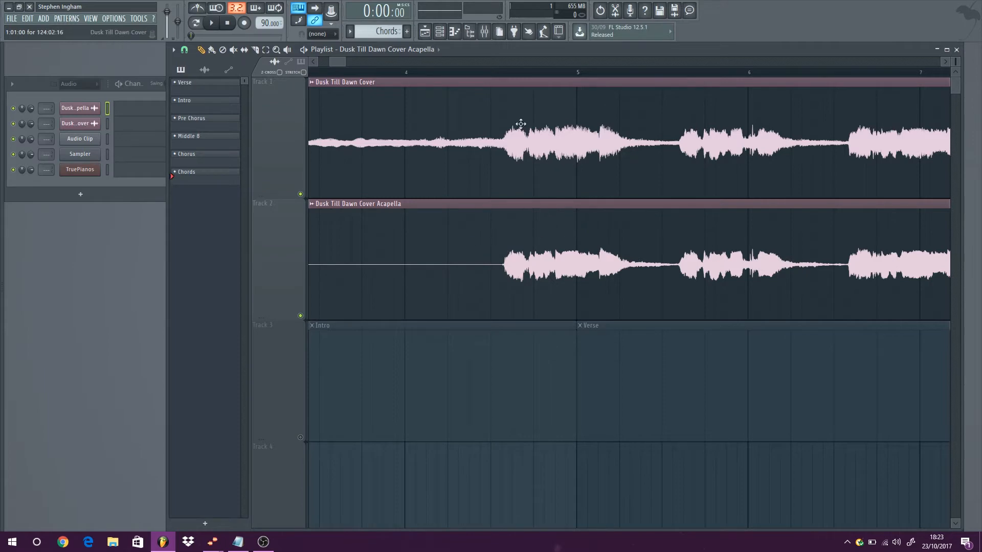
Open the channel settings of the Dusk Till Dawn Cover Acapella clip and choose Resample as its time stretching mode.
scroll(360, 183, "down", 3)
scroll(360, 183, "down", 8)
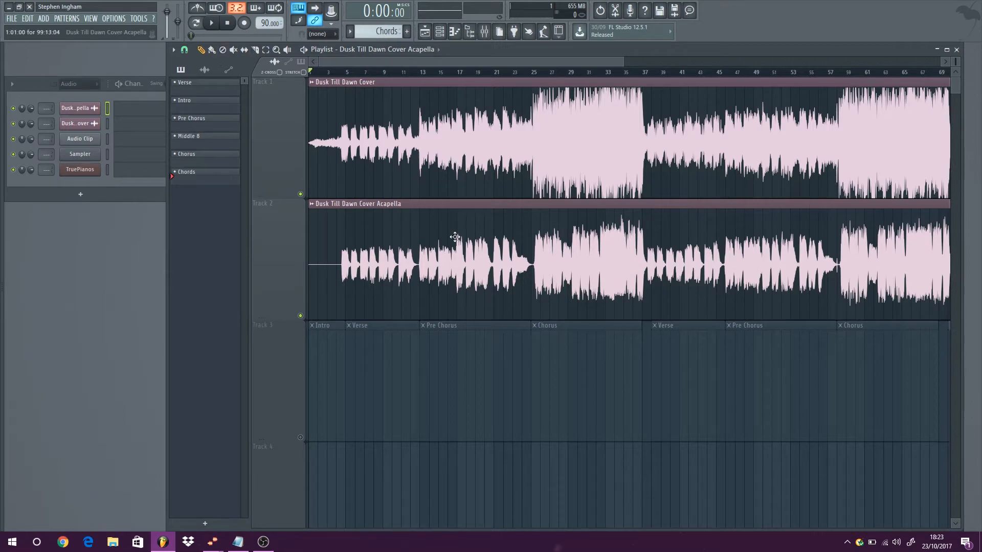
double_click(448, 207)
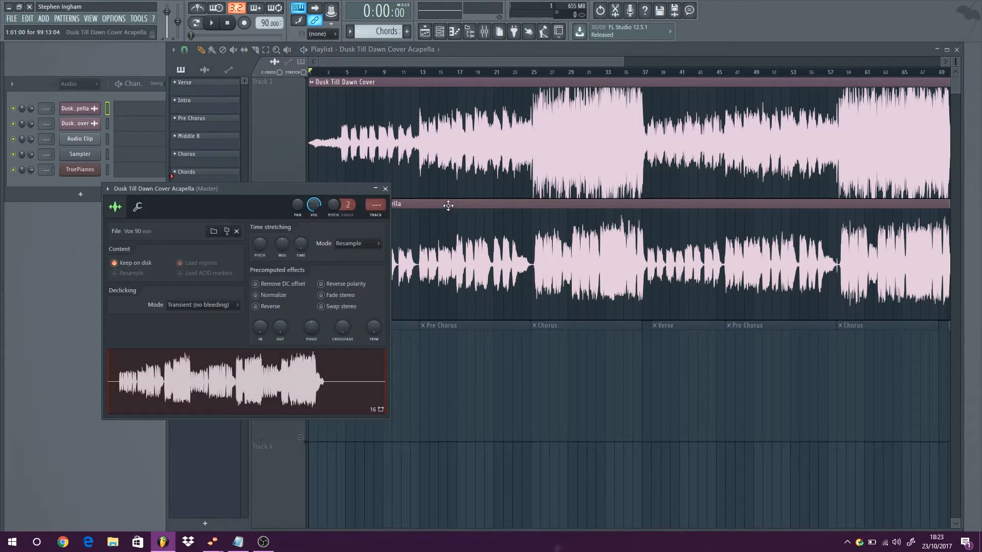
left_click(357, 244)
left_click(351, 265)
left_click(357, 245)
left_click(358, 266)
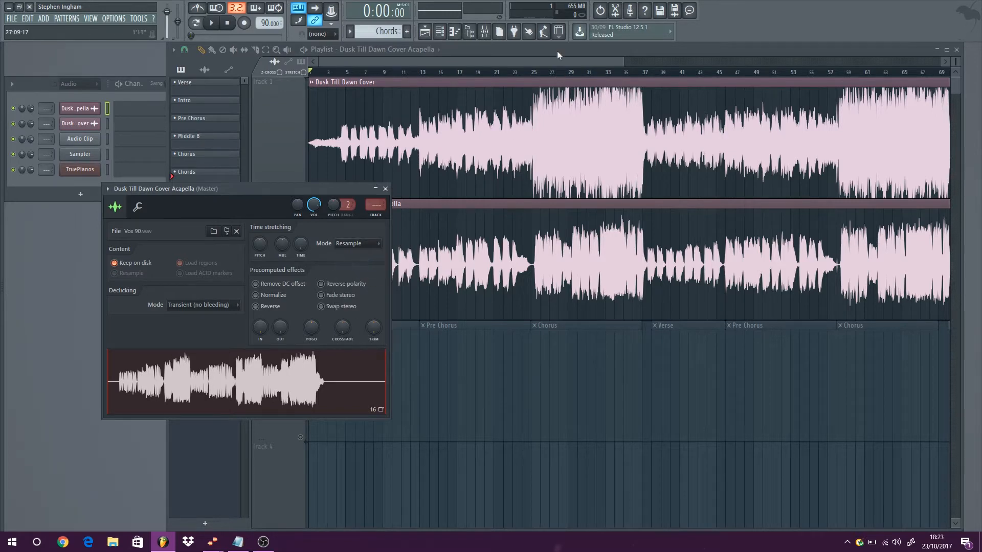
Bring the playlist forward and solo the Dusk Till Dawn Cover Acapella track.
left_click_drag(306, 178, 300, 179)
right_click(294, 317)
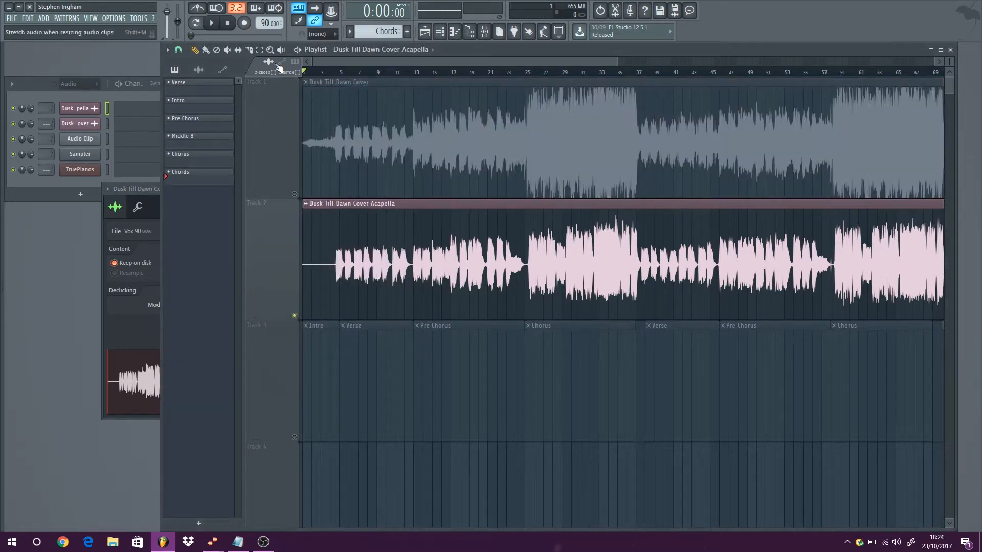
left_click_drag(266, 28, 265, 29)
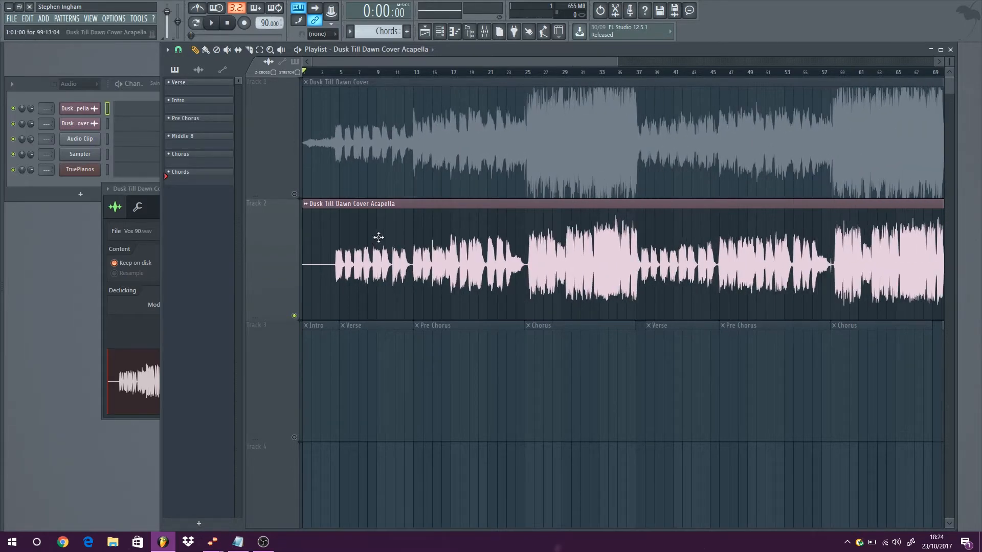
Set the acapella clip's time stretching mode to Stretch and close its channel settings.
double_click(422, 210)
left_click(366, 244)
left_click(352, 272)
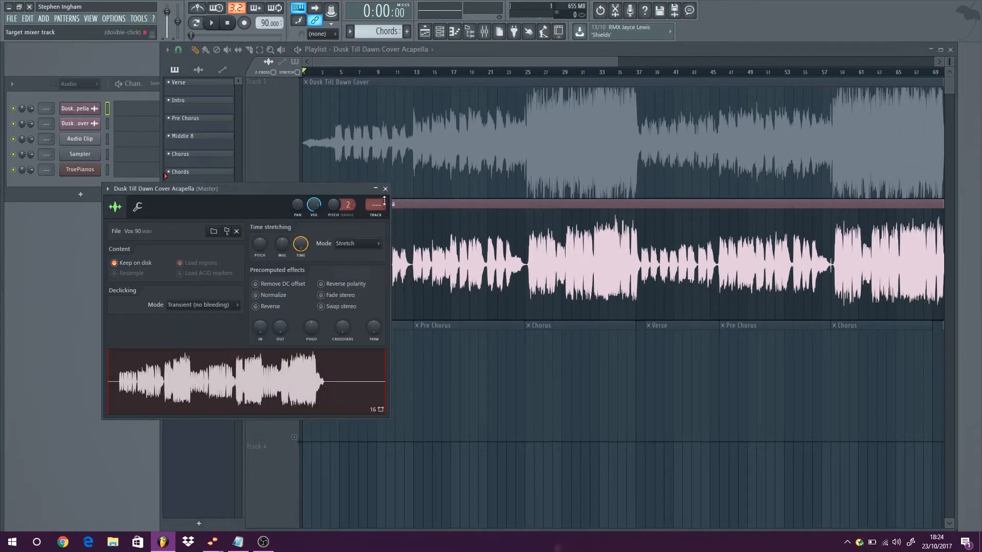
left_click(386, 189)
Play the acapella from bar 13 while testing project tempos of 118 and 140 BPM, and return the tempo to 90 BPM.
left_click_drag(264, 24, 264, 9)
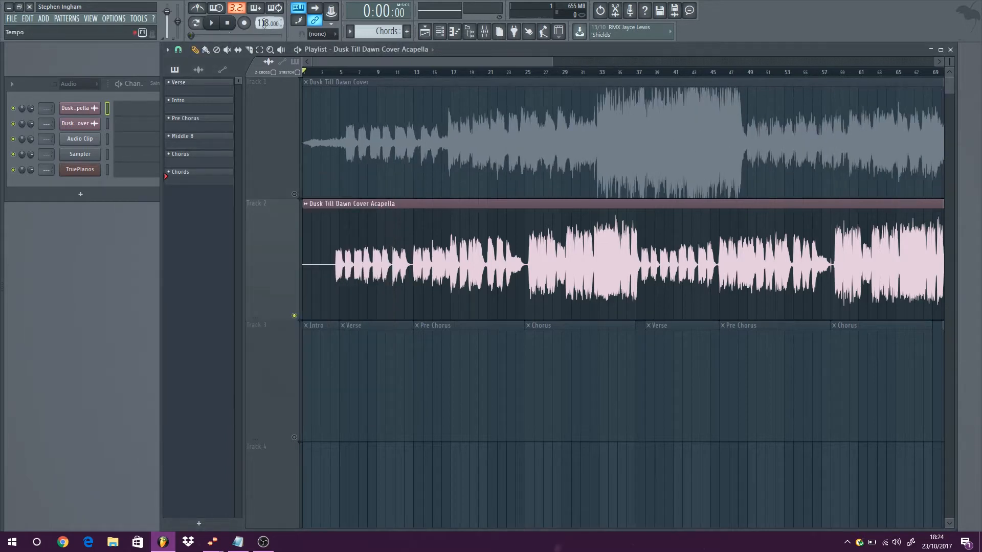
left_click(213, 26)
left_click(416, 72)
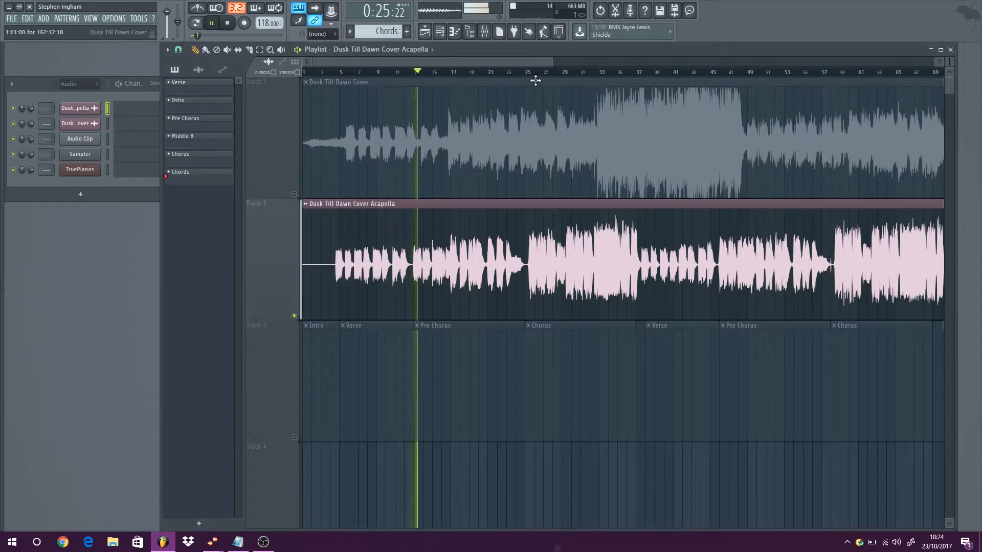
left_click_drag(264, 23, 264, 12)
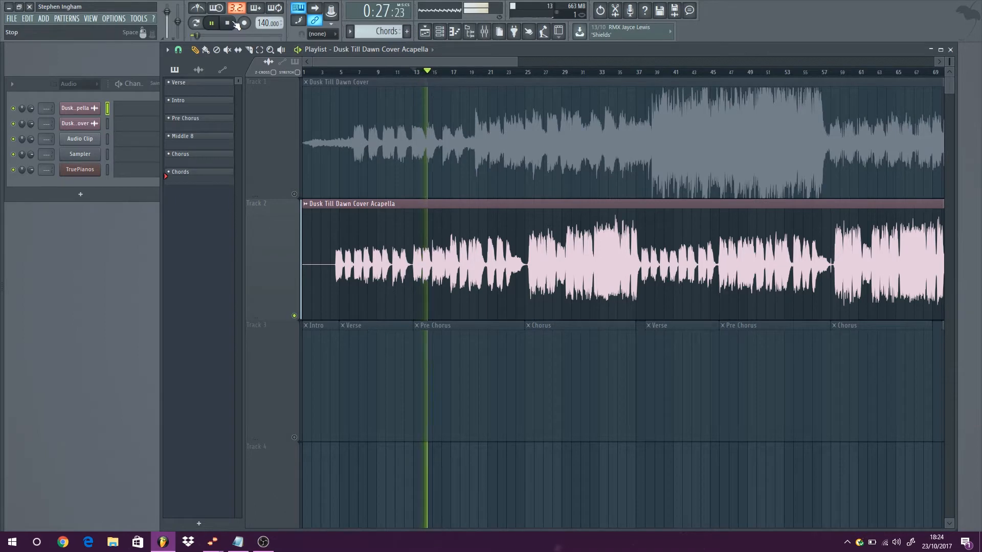
mouse_move(264, 24)
left_mouse_down()
mouse_move(264, 7)
mouse_move(265, 65)
mouse_move(264, 6)
left_mouse_up()
left_click(231, 24)
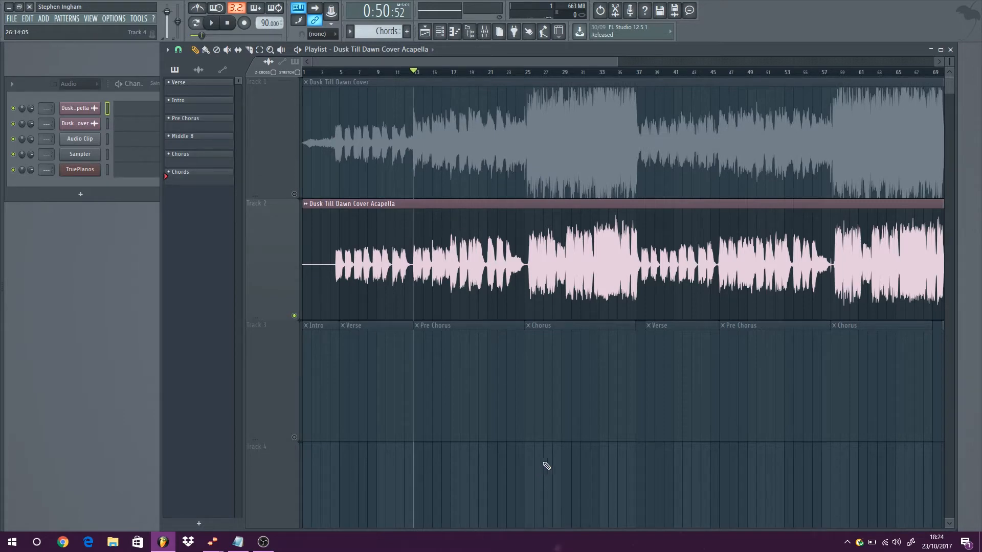
Solo the Dusk Till Dawn Cover track and review how the song section markers line up with its waveform.
scroll(445, 228, "down", 3)
scroll(454, 207, "down", 3)
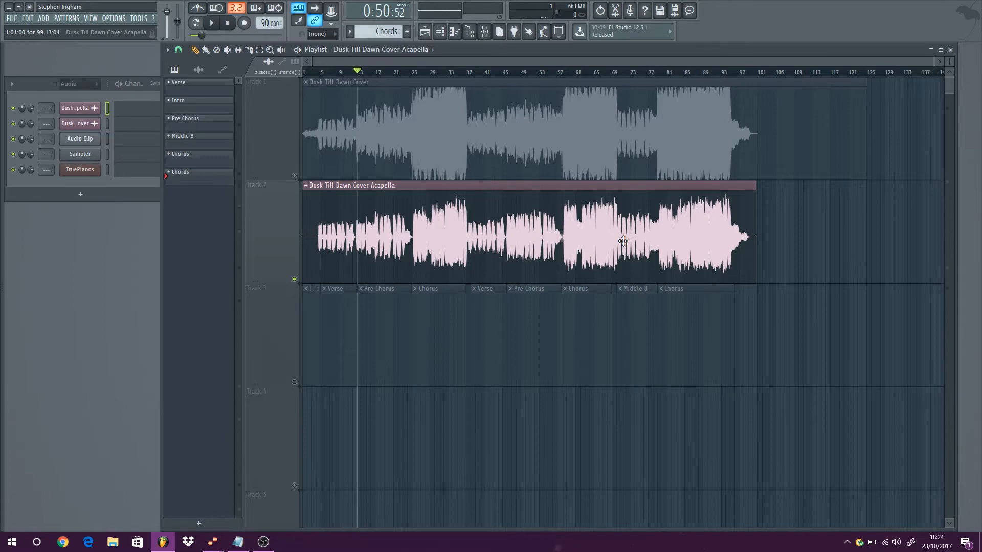
scroll(297, 238, "up", 3)
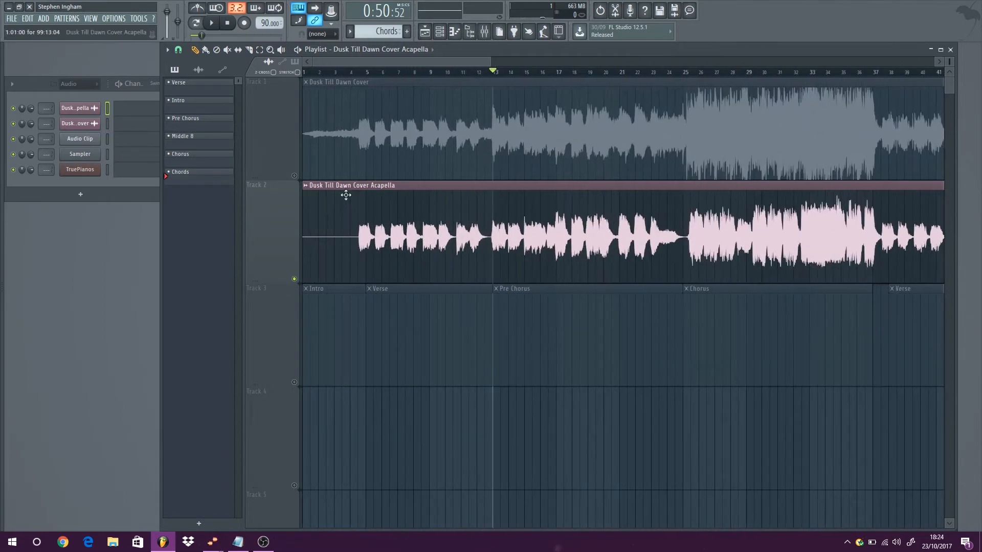
left_click(454, 127)
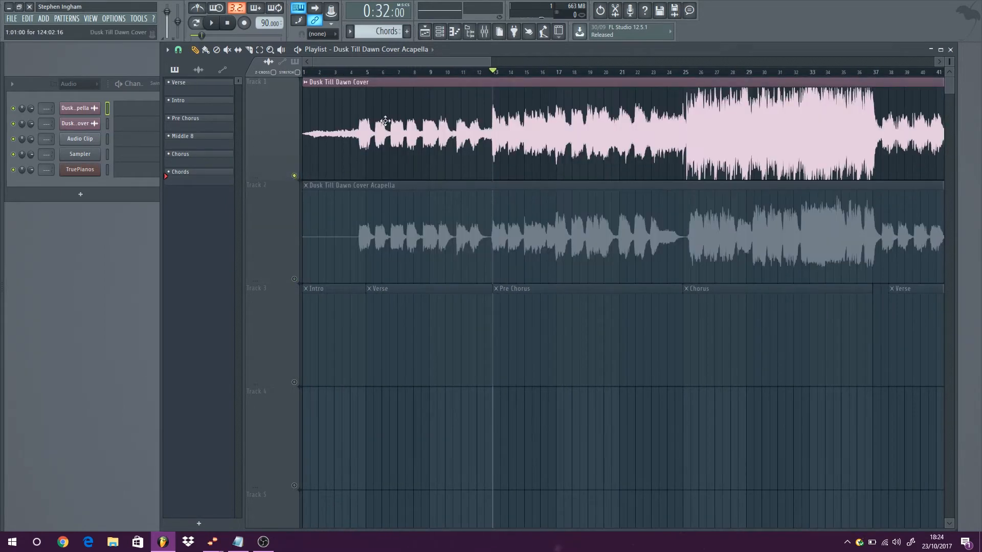
scroll(385, 122, "down", 1)
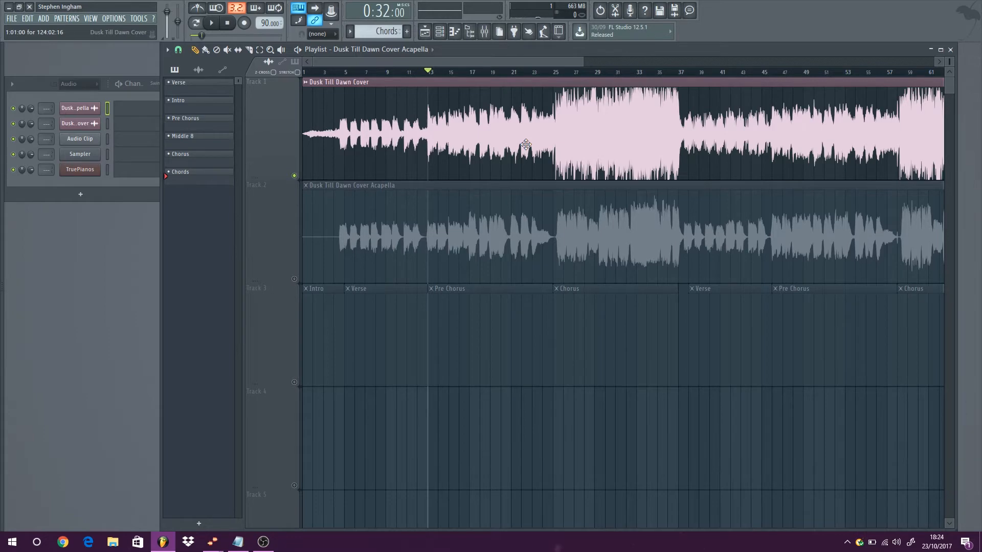
scroll(513, 212, "down", 1)
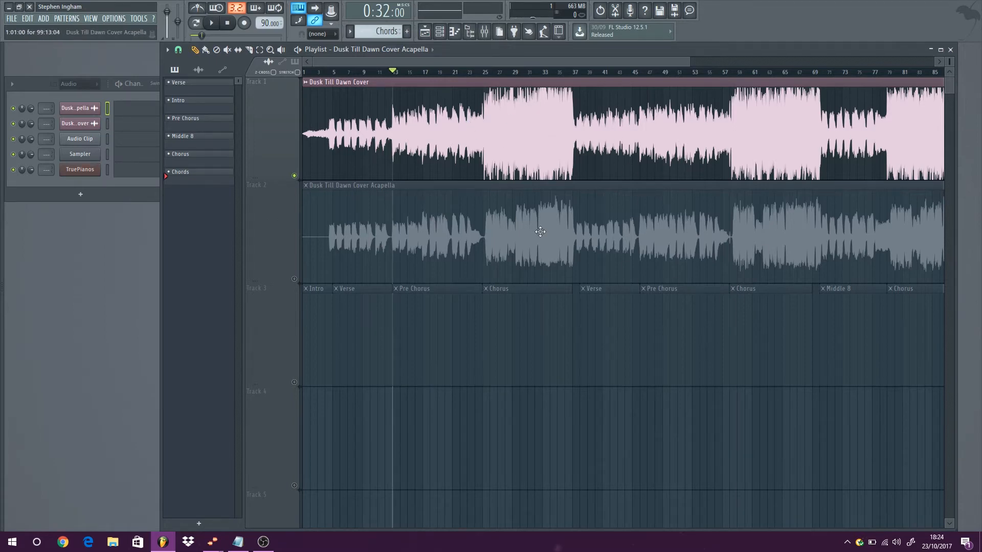
scroll(540, 232, "down", 2)
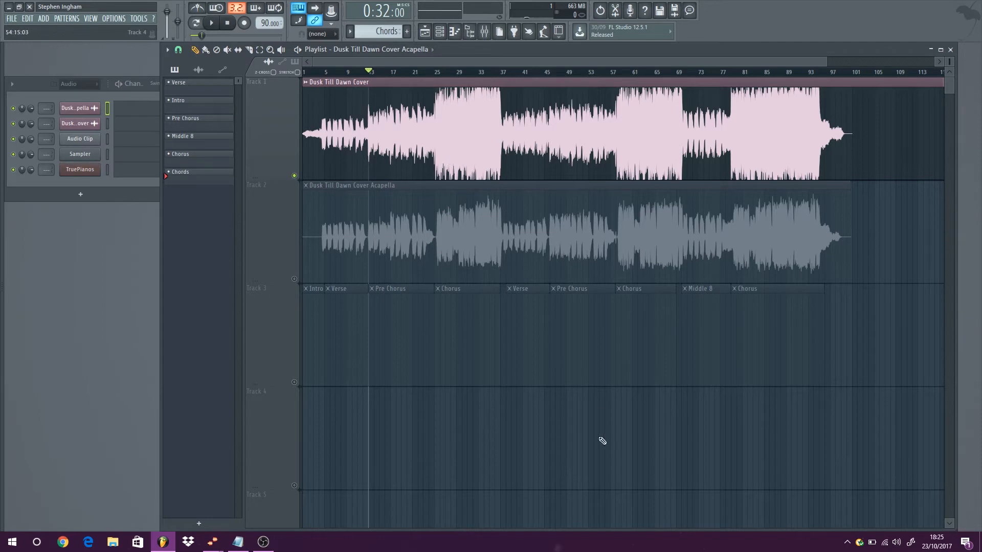
scroll(292, 107, "up", 6)
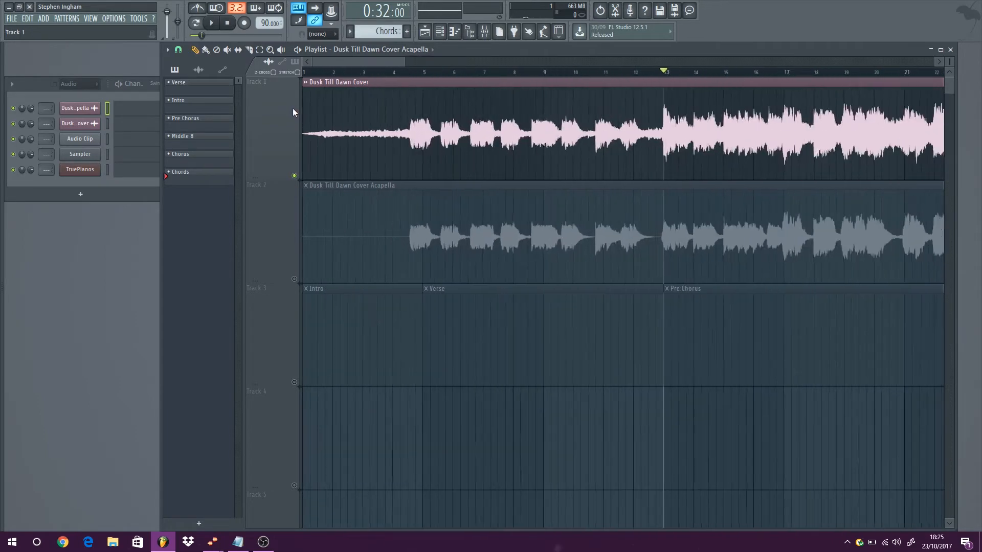
Select bars 1 to 12 of the playlist and export them as a wave file named asdasdasd on the Desktop.
left_click_drag(305, 72, 668, 101)
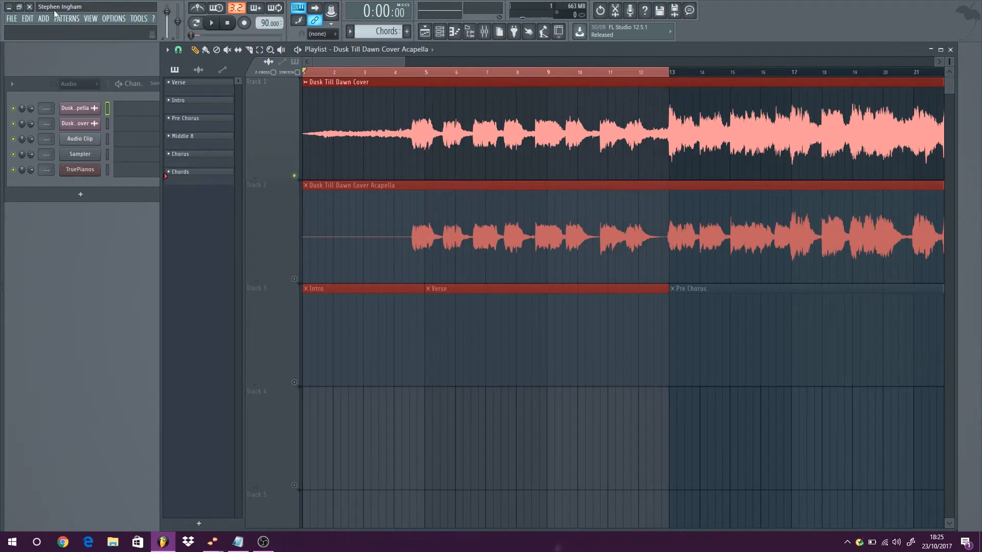
left_click(11, 19)
mouse_move(186, 103)
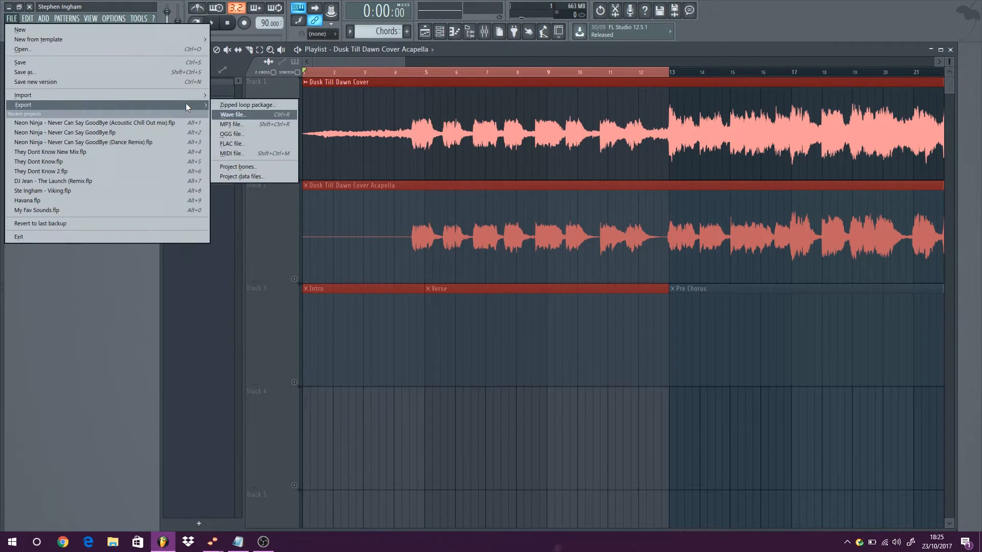
left_click(248, 115)
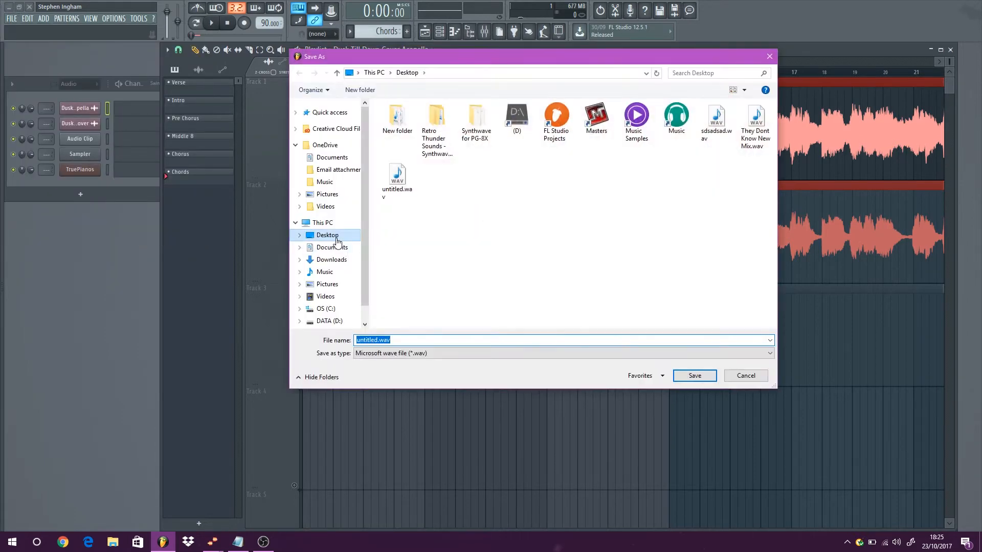
type("asdasdasd")
left_click(694, 376)
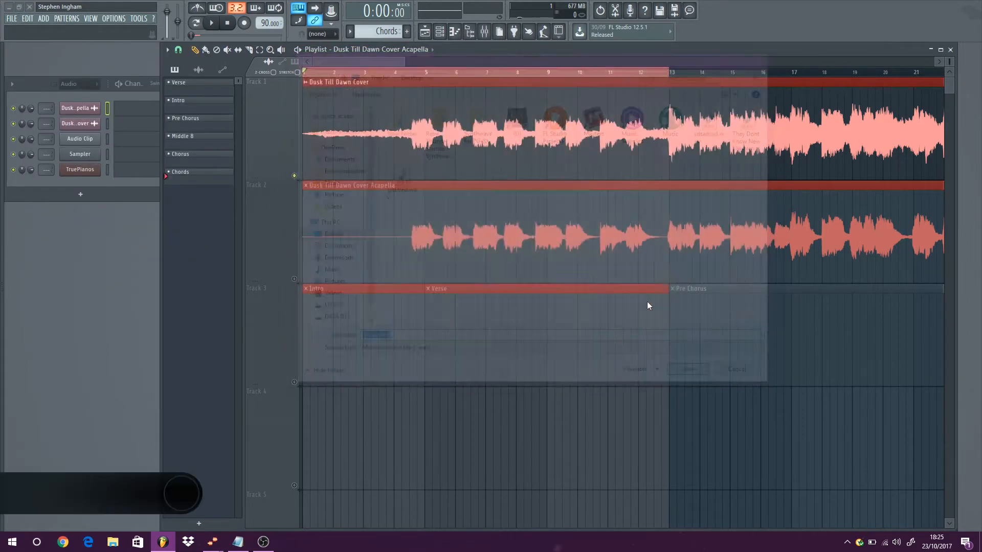
left_click(582, 357)
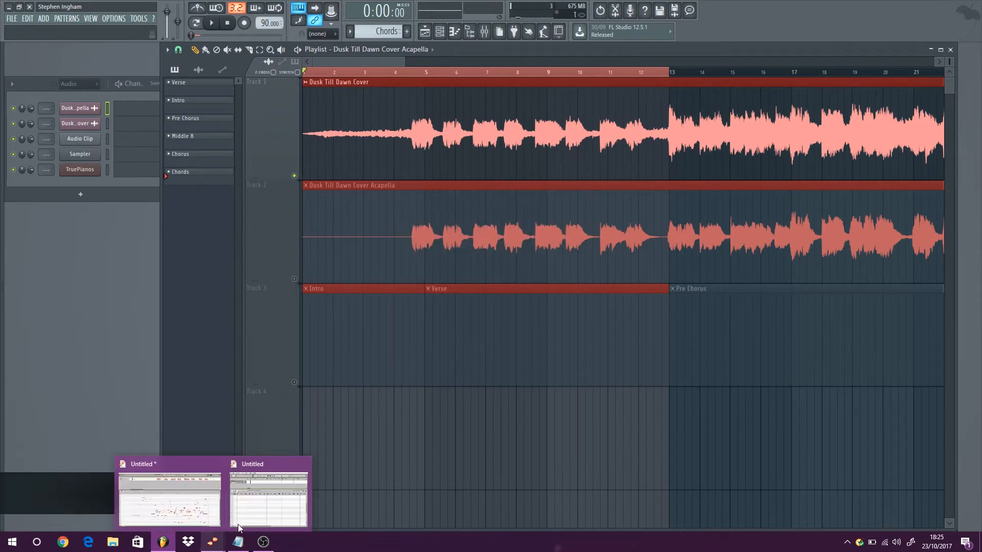
Switch to the Melodyne project with the analysed cover and change its detection algorithm to Polyphonic Sustain.
mouse_move(212, 547)
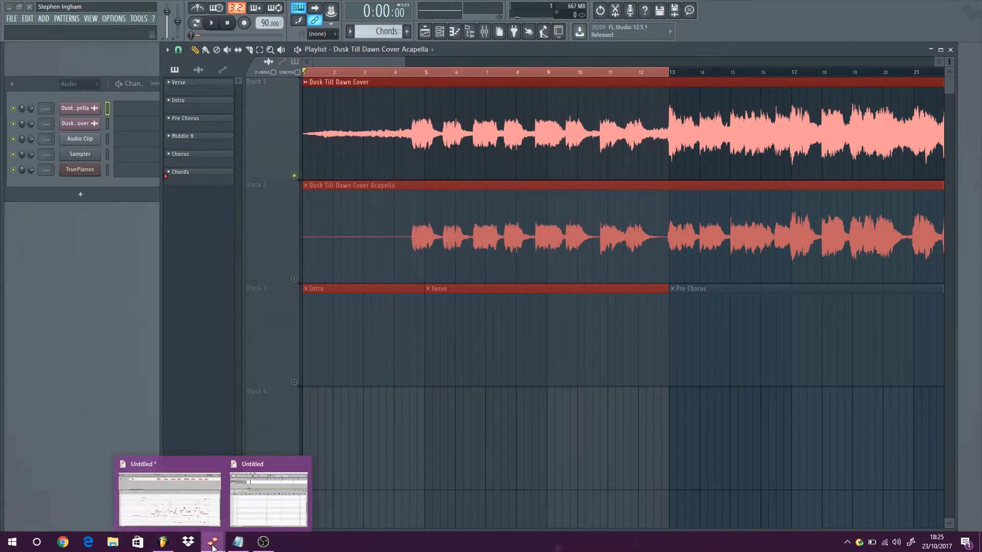
left_click(215, 463)
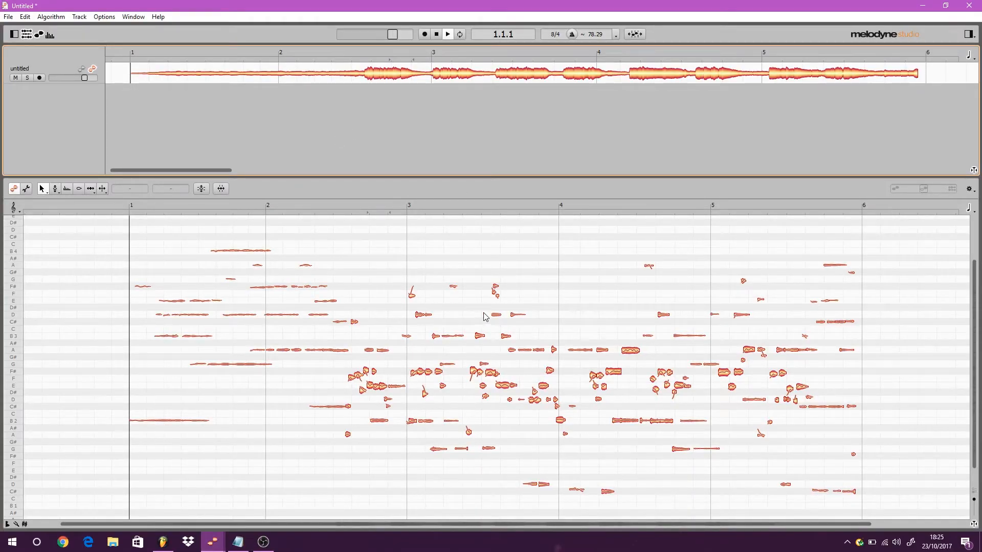
left_click(52, 17)
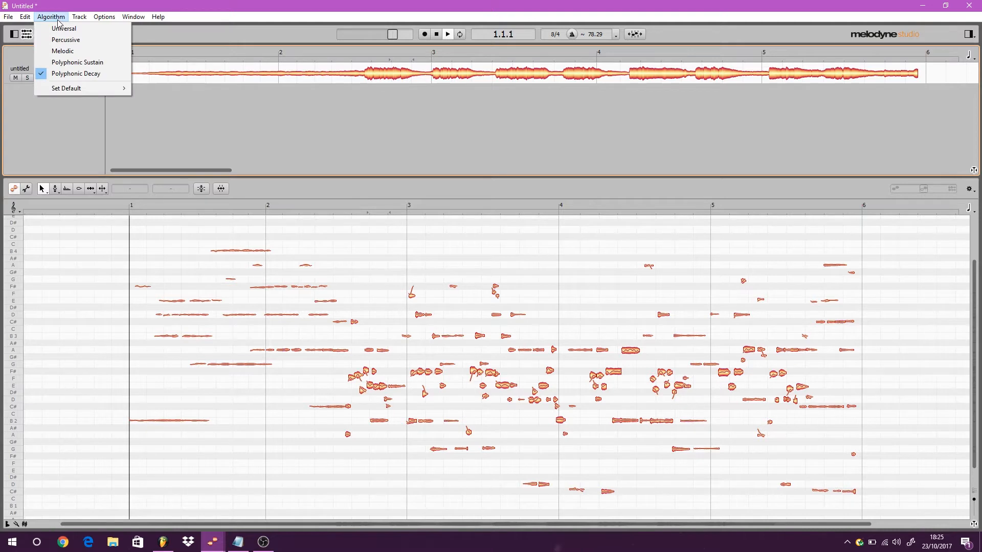
left_click(62, 63)
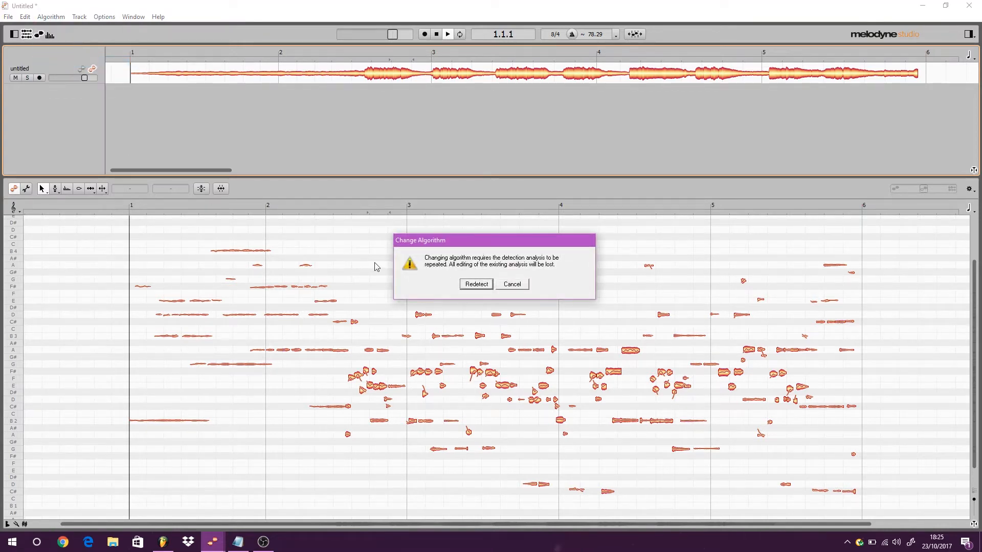
left_click(477, 284)
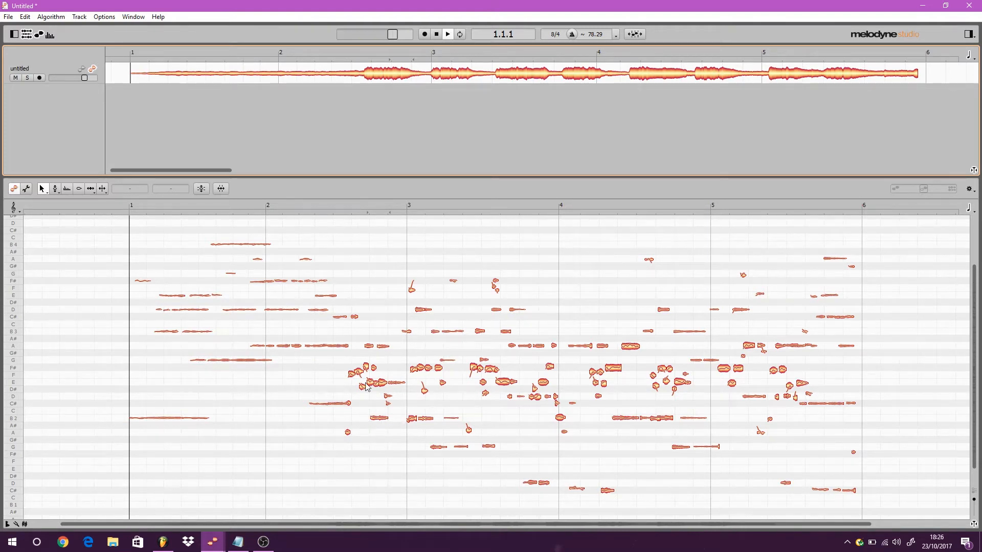
Highlight the B2, G2, D3 and C#2 note rows in turn to examine the chord roots of the cover.
left_click(21, 420)
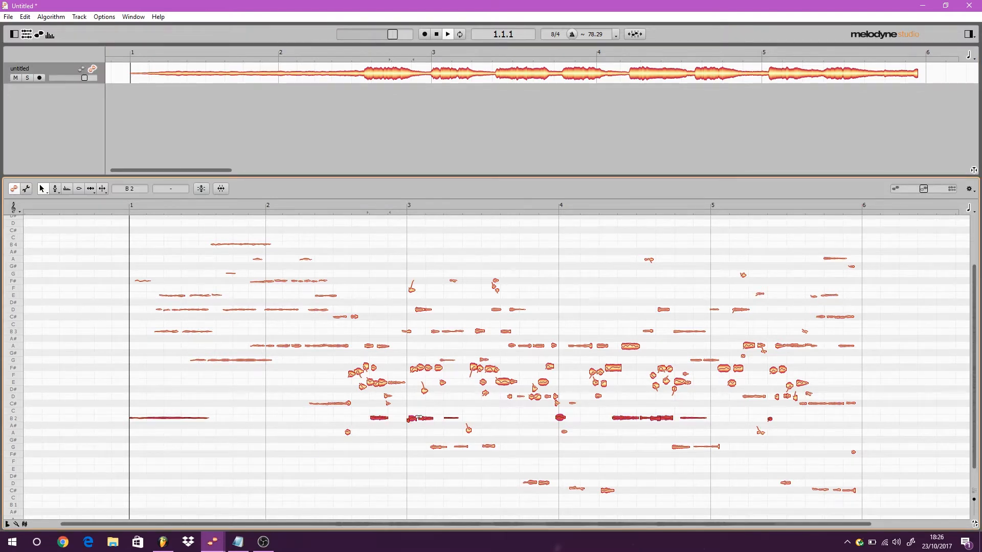
left_click(8, 448)
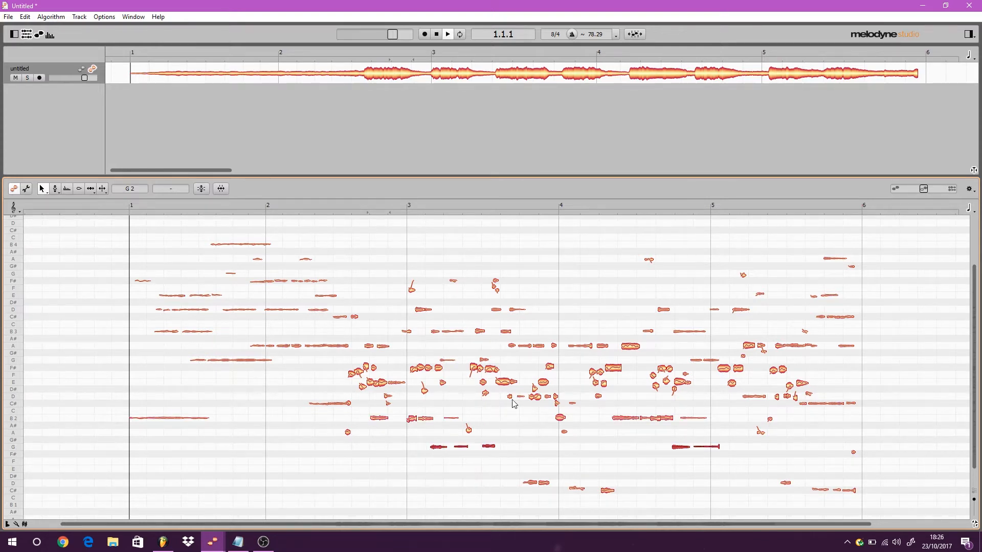
left_click(11, 397)
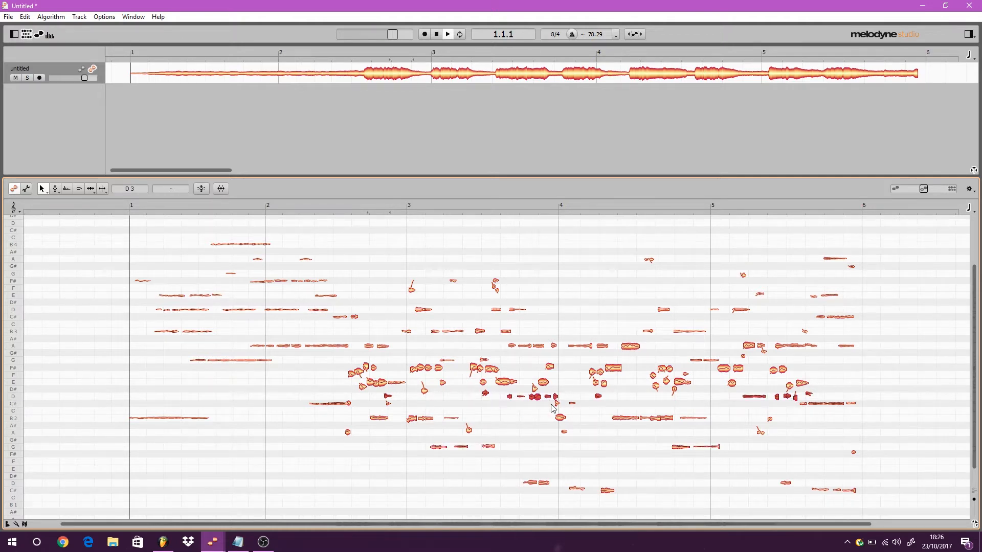
left_click(17, 489)
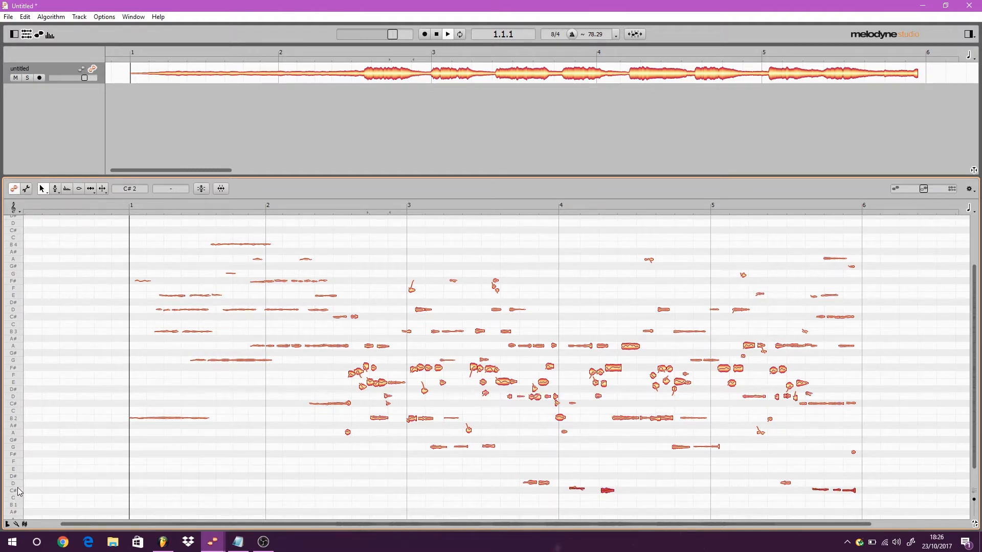
Switch back to FL Studio, choose the Chords pattern and place a clip of it at bar 5 on Track 4.
left_click(164, 542)
left_click(415, 50)
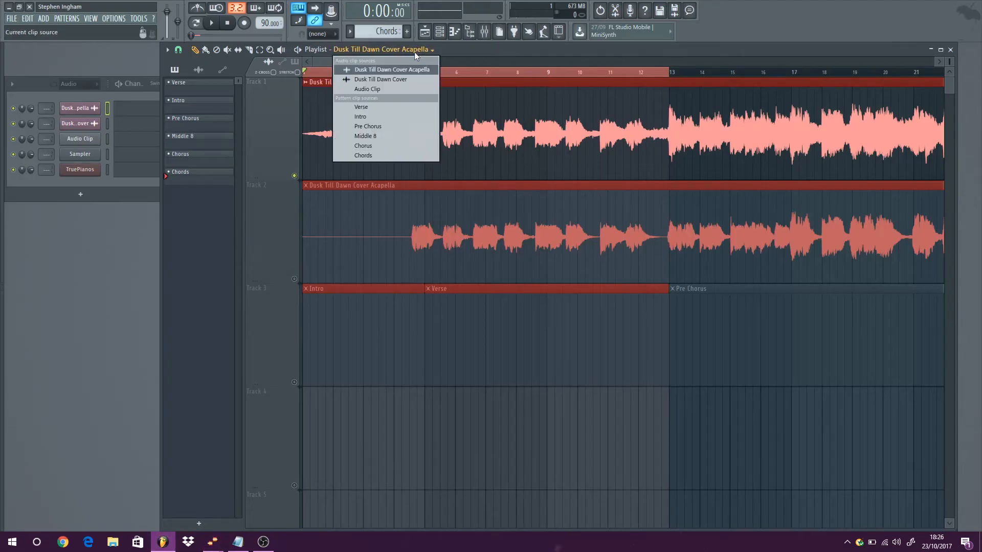
left_click(370, 155)
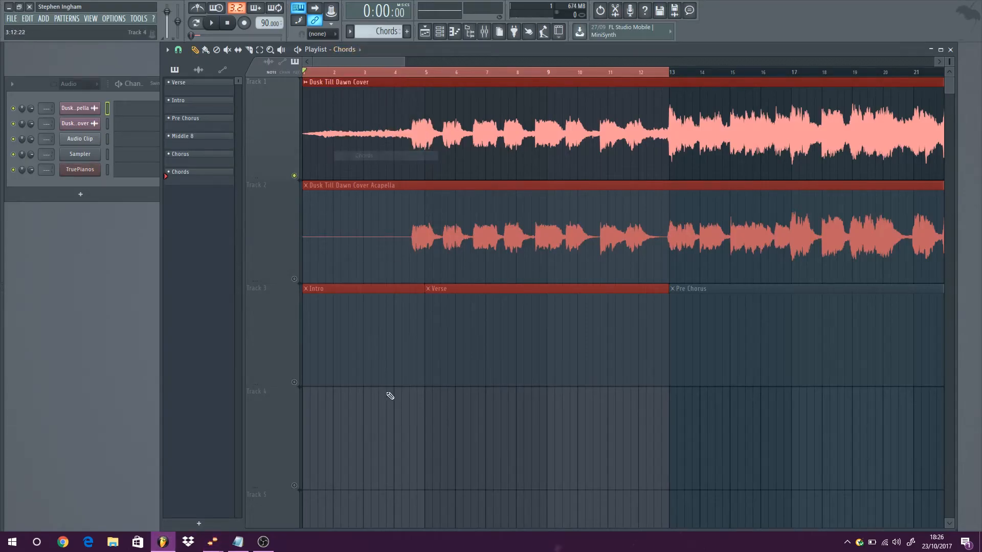
left_click(307, 400)
left_click_drag(317, 418, 435, 415)
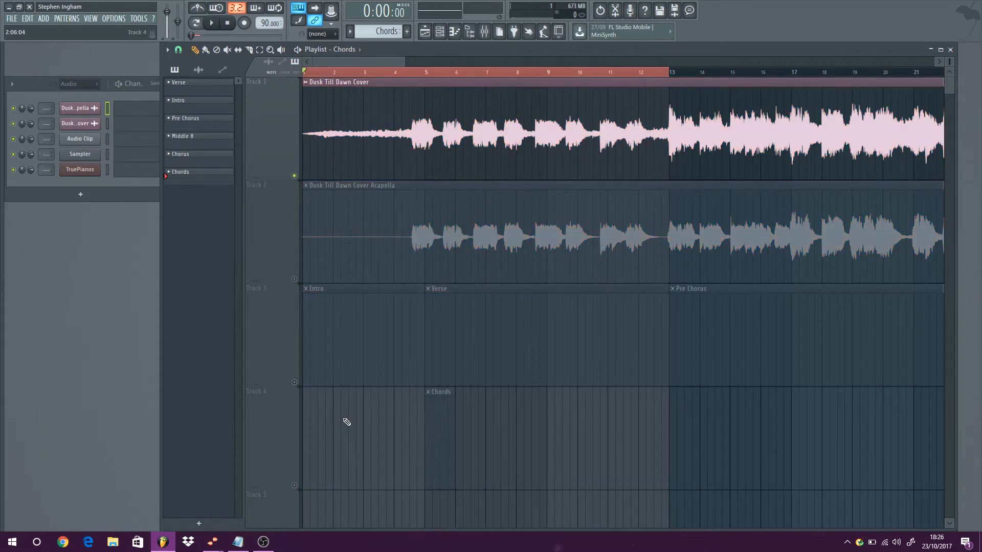
Add Chords pattern clips at bars 1 and 9 on Track 4 and unmute the track.
scroll(299, 419, "down", 1)
left_click(307, 398)
left_click(514, 401)
left_click(294, 485)
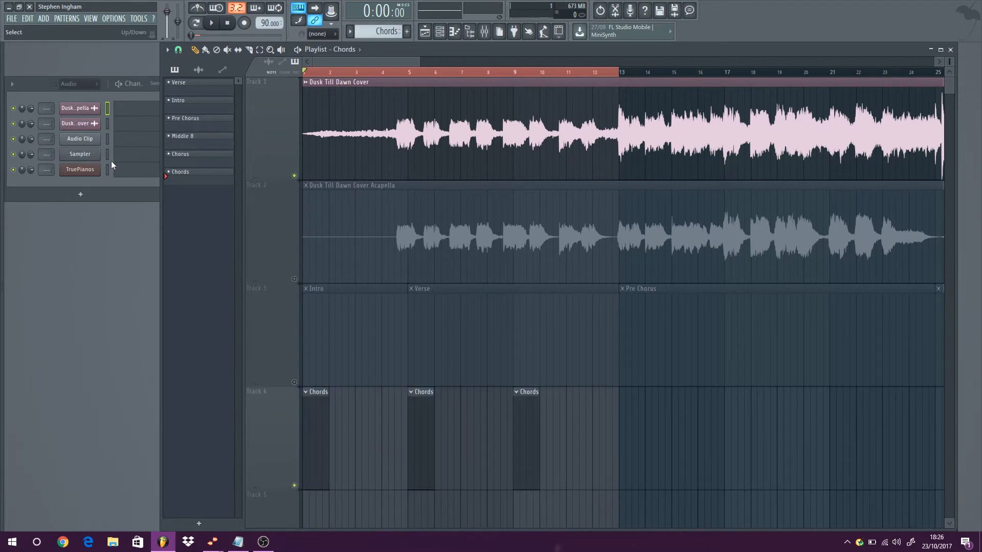
Open the TruePianos piano roll and add one-bar root notes B3, G3, D4 and C#4 in bars 1 to 4.
right_click(98, 169)
left_click(124, 171)
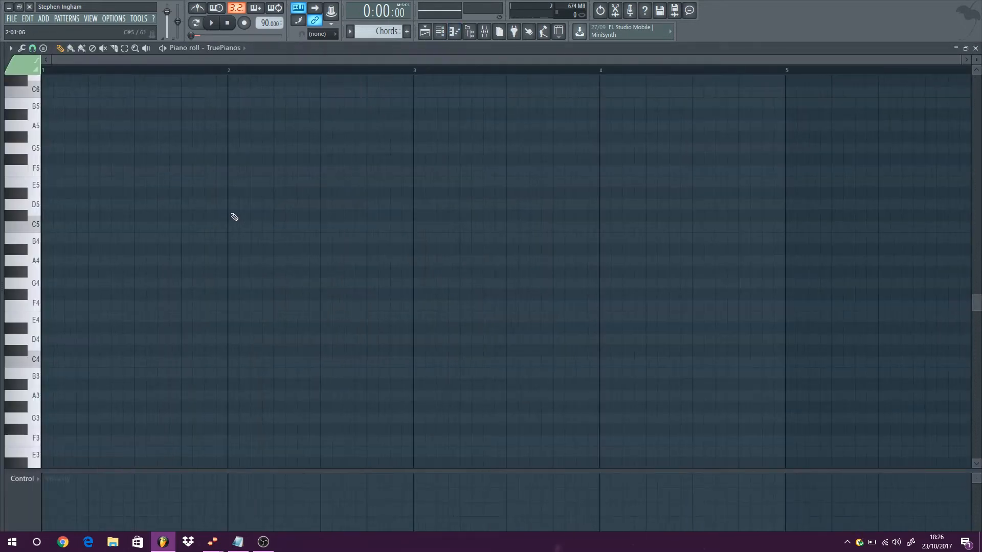
scroll(91, 279, "down", 3)
left_click(58, 307)
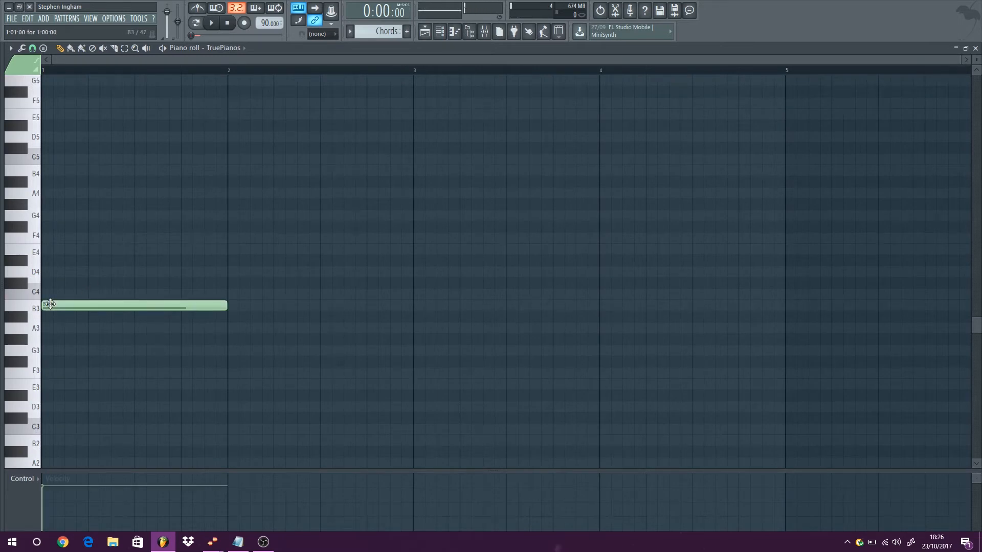
left_click(238, 351)
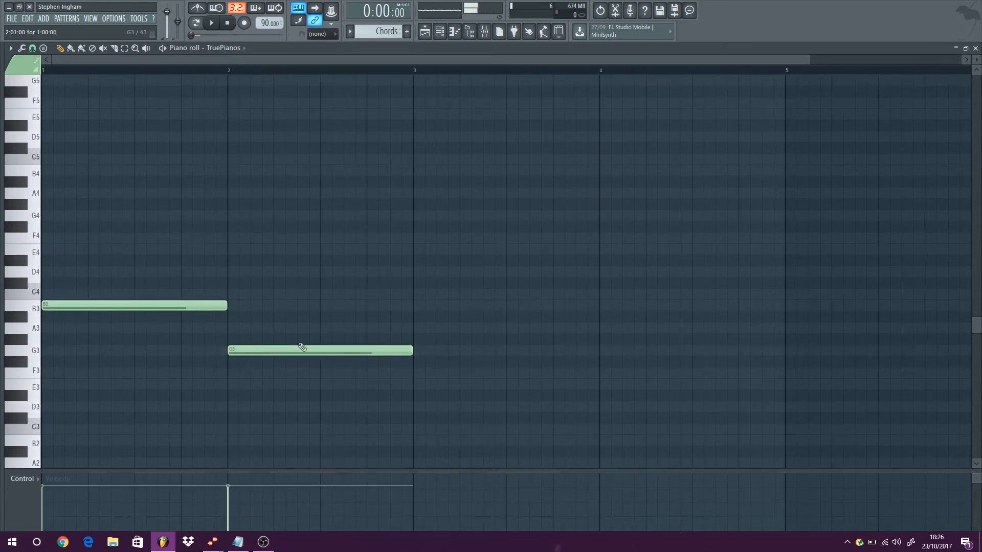
left_click(425, 272)
left_click(611, 285)
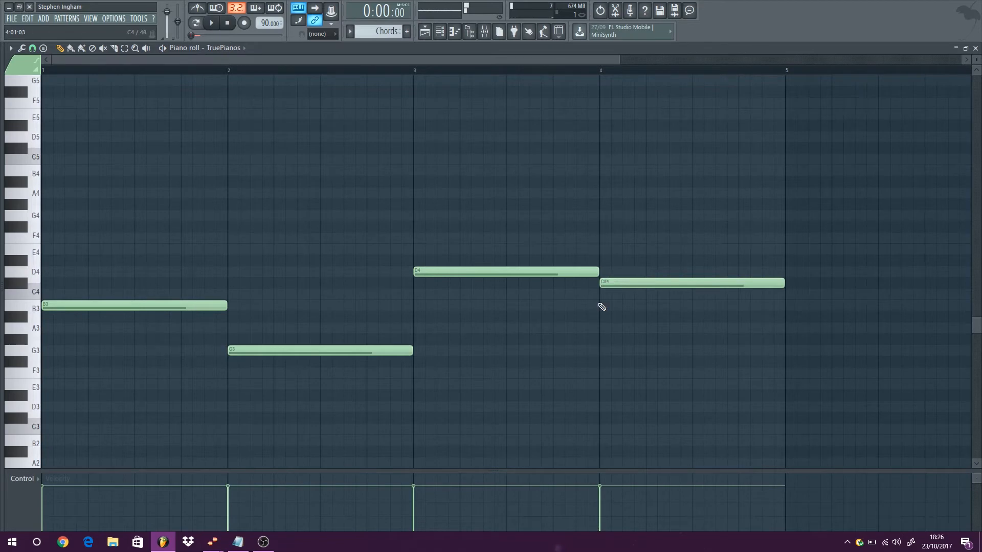
scroll(844, 175, "down", 2)
Return to the playlist and play the root notes against the cover, from the start and from bar 5.
left_click(975, 49)
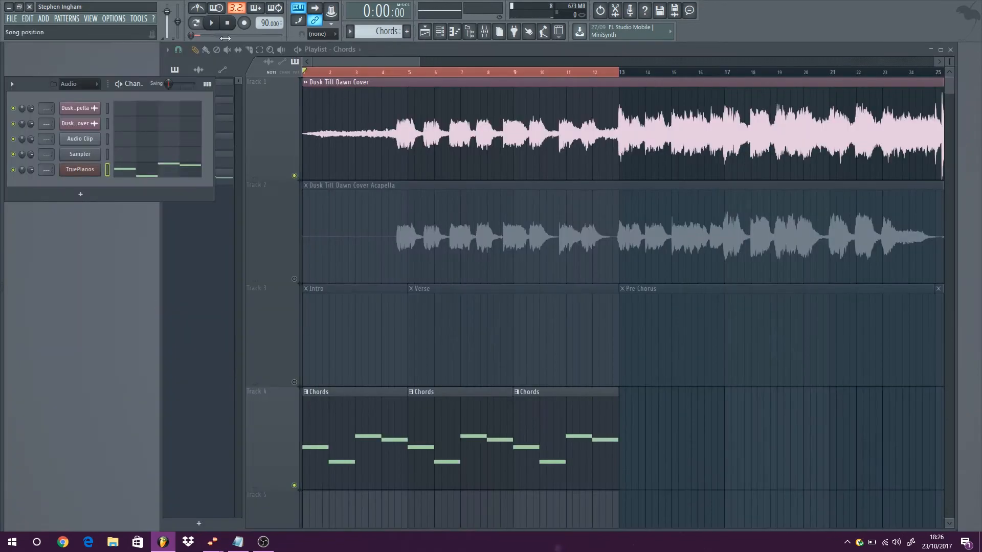
left_click(211, 24)
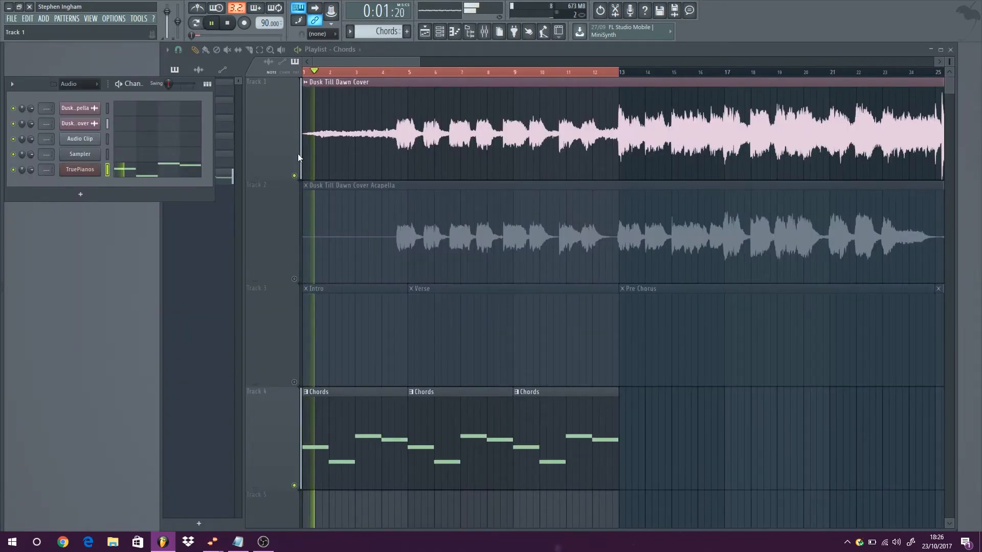
left_click(413, 75)
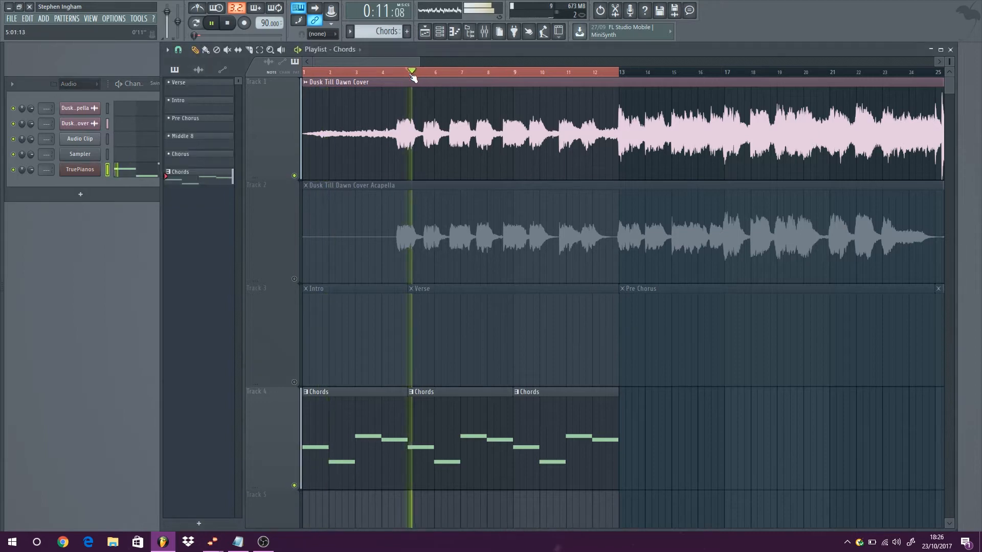
left_click(228, 23)
Reopen the TruePianos piano roll and copy all four root notes up a fifth to F#4, D4, A4 and G#4.
right_click(84, 174)
left_click(121, 170)
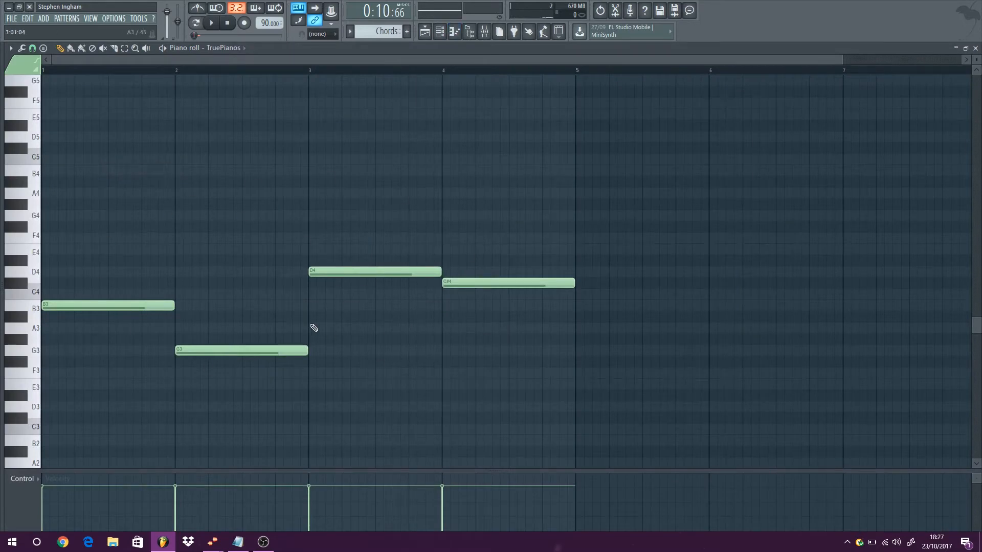
key("ctrl+a")
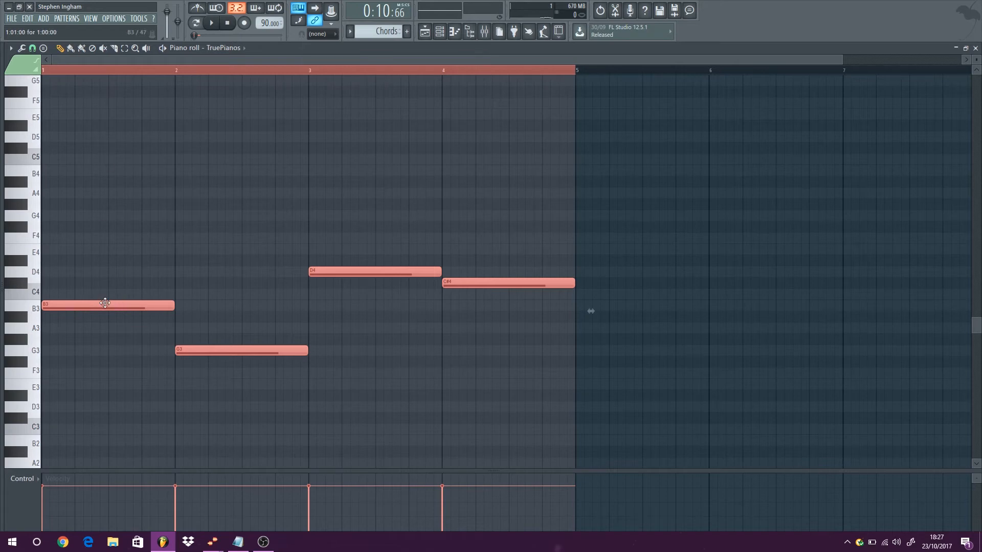
mouse_move(103, 298)
left_mouse_down()
mouse_move(102, 287)
mouse_move(99, 308)
mouse_move(90, 218)
left_mouse_up()
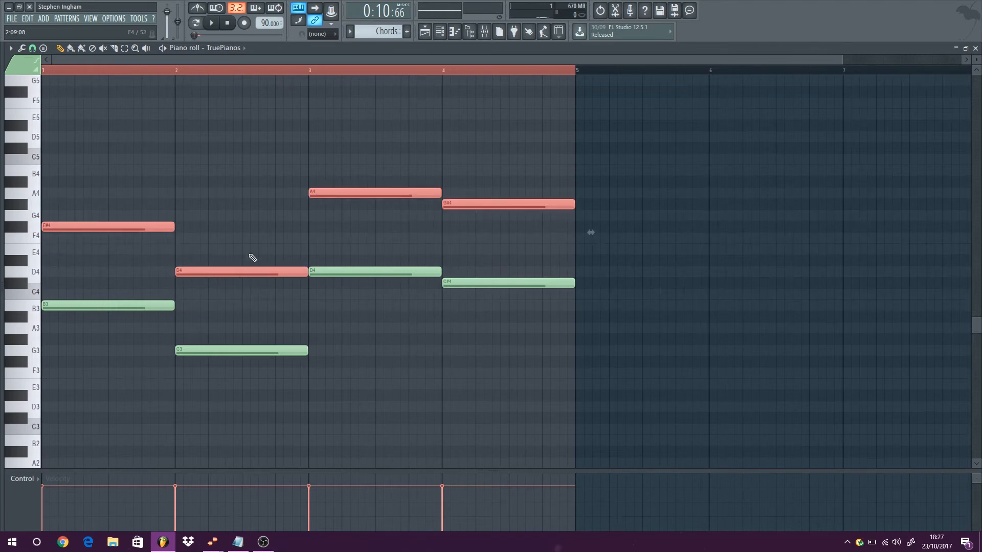
left_click(402, 324)
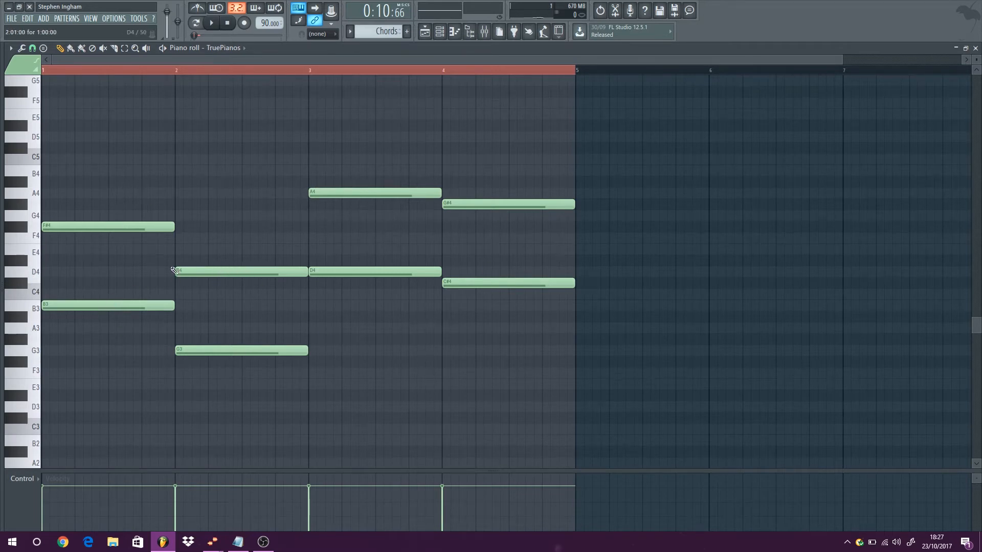
Add a one-bar D4 to the bar 1 chord and transpose all the notes up one octave.
left_click(47, 272)
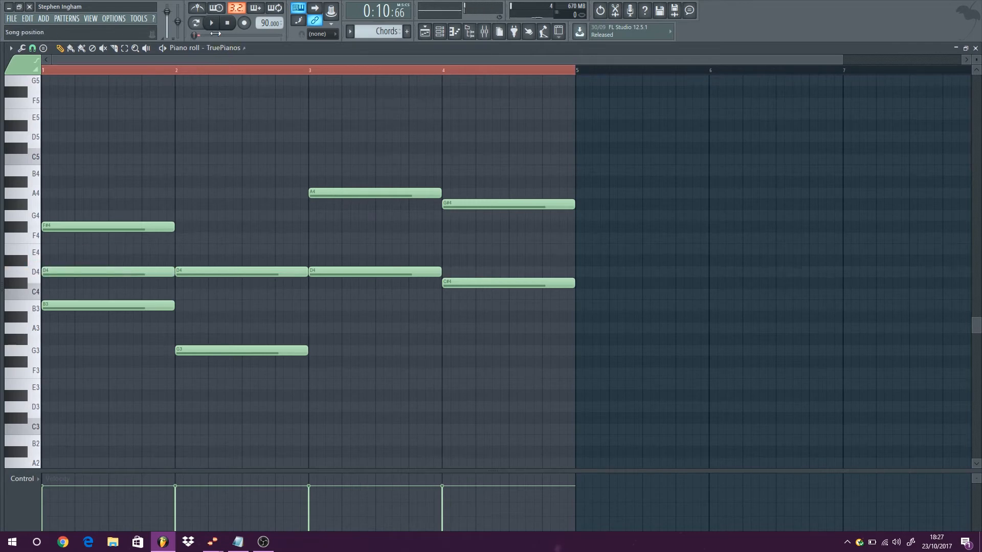
key("space")
key("space")
key("ctrl+a")
key("ctrl+Up")
key("ctrl+d")
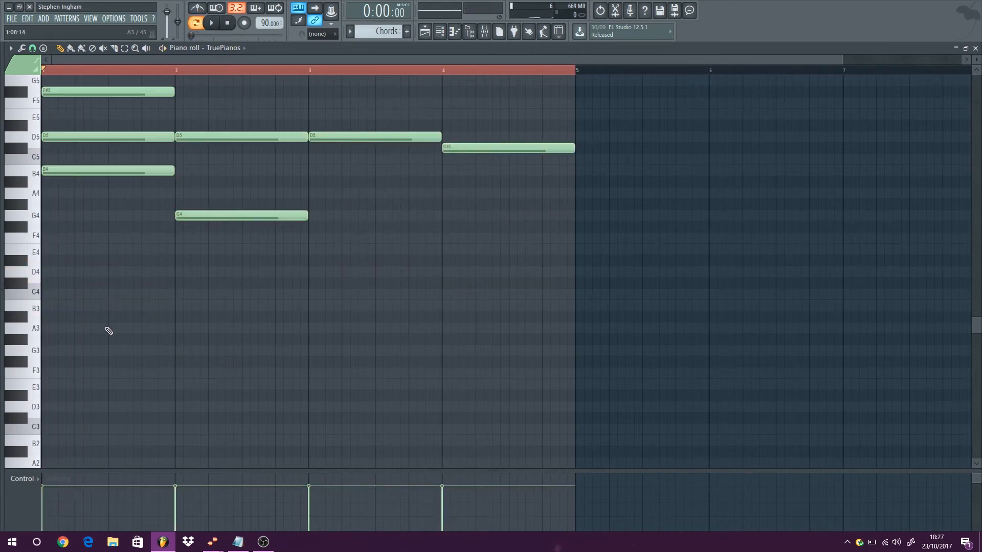
Add one-bar bass notes B3, G3, D4 and C#4 beneath the four chords and play the progression.
left_click(50, 307)
left_click(182, 352)
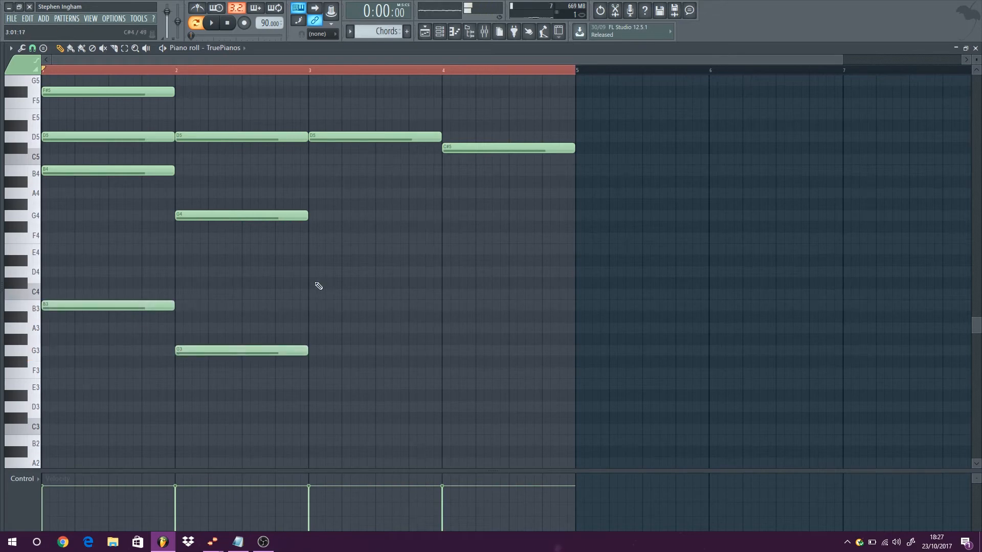
left_click(315, 273)
left_click(447, 288)
scroll(638, 416, "up", 3)
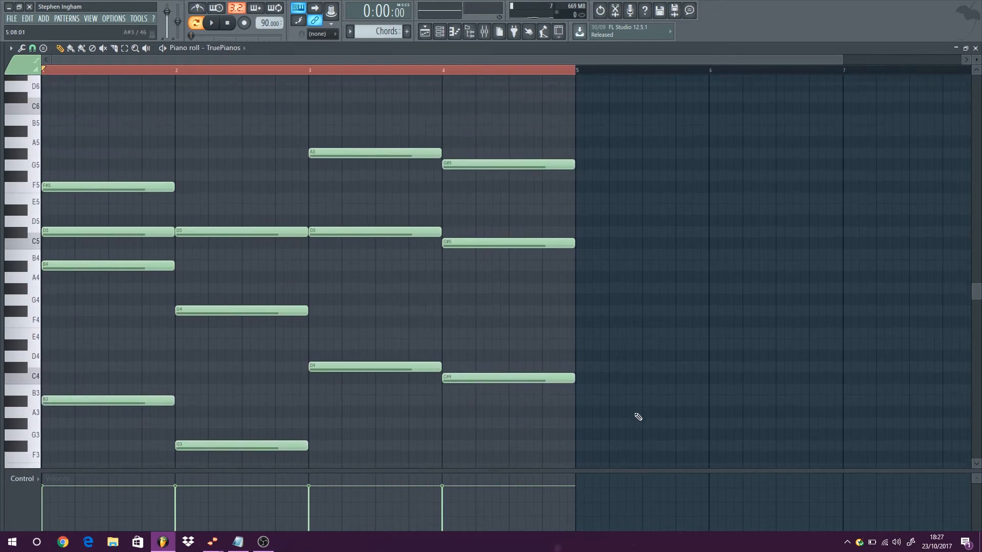
left_click(210, 24)
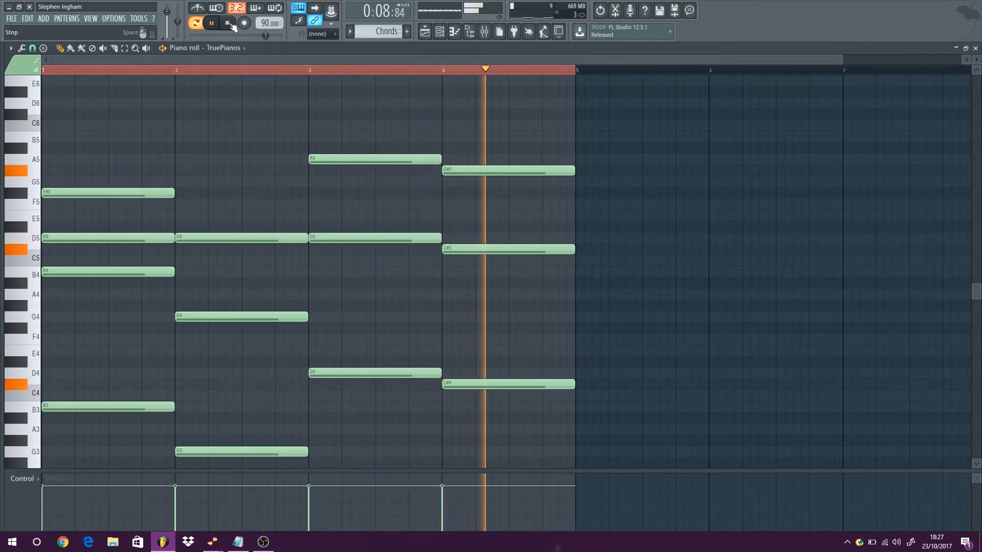
left_click(228, 23)
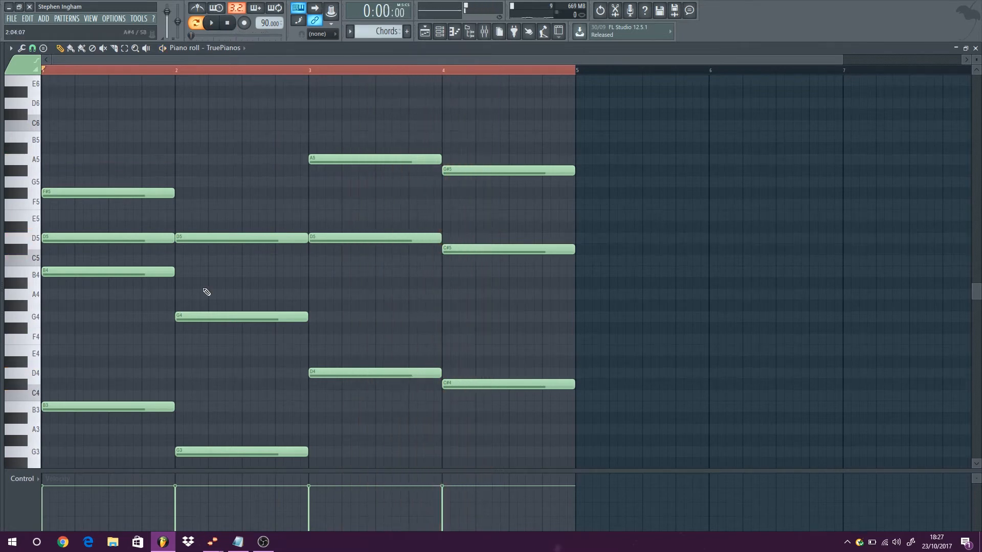
Add a one-bar third to the bar 2 chord, trying A#4 before settling on B4, and play each version.
left_click(185, 276)
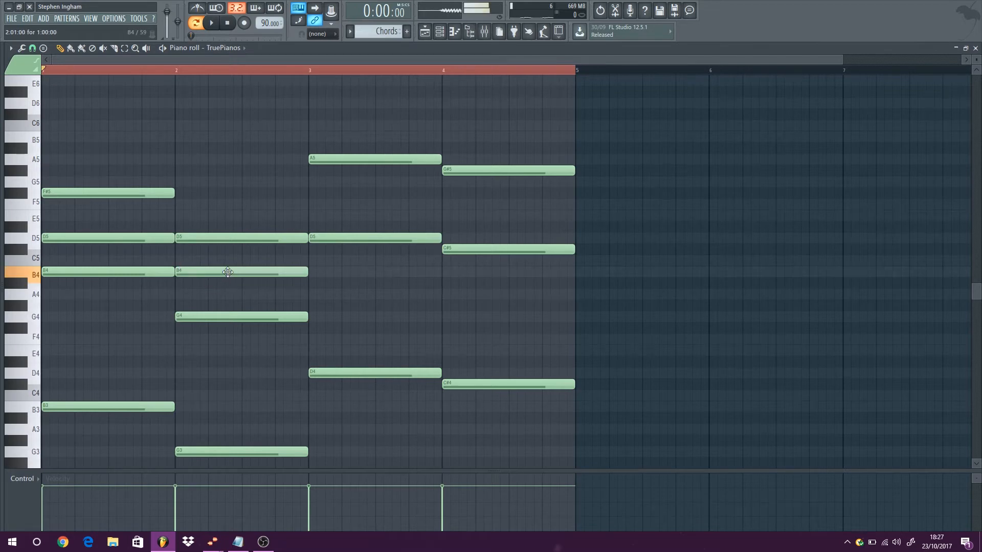
left_click_drag(228, 272, 228, 289)
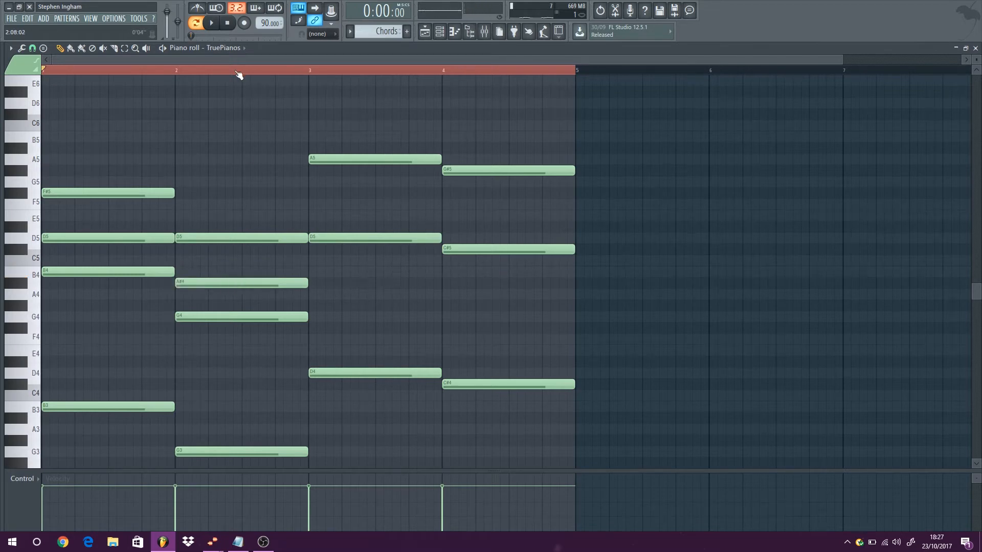
left_click(213, 24)
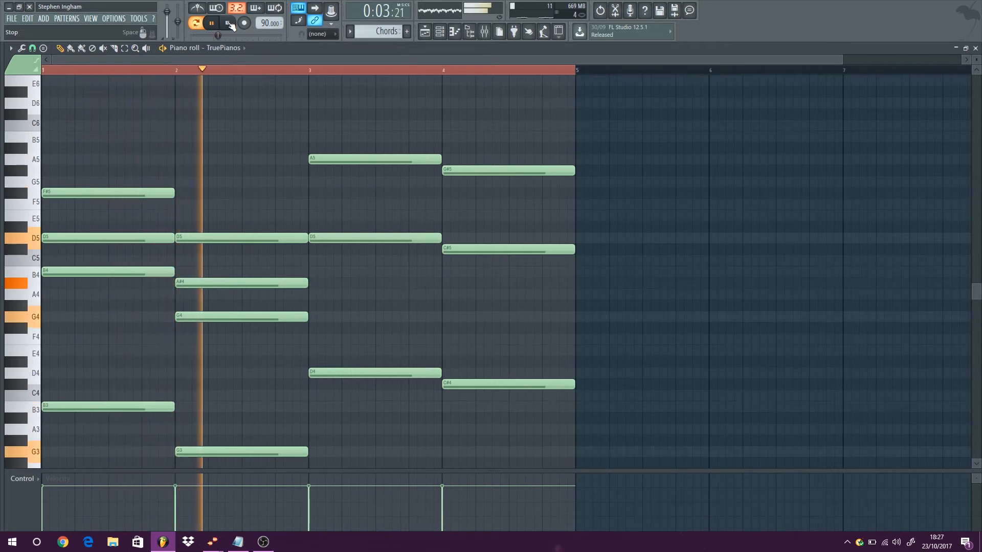
left_click(229, 22)
left_click_drag(224, 278, 223, 271)
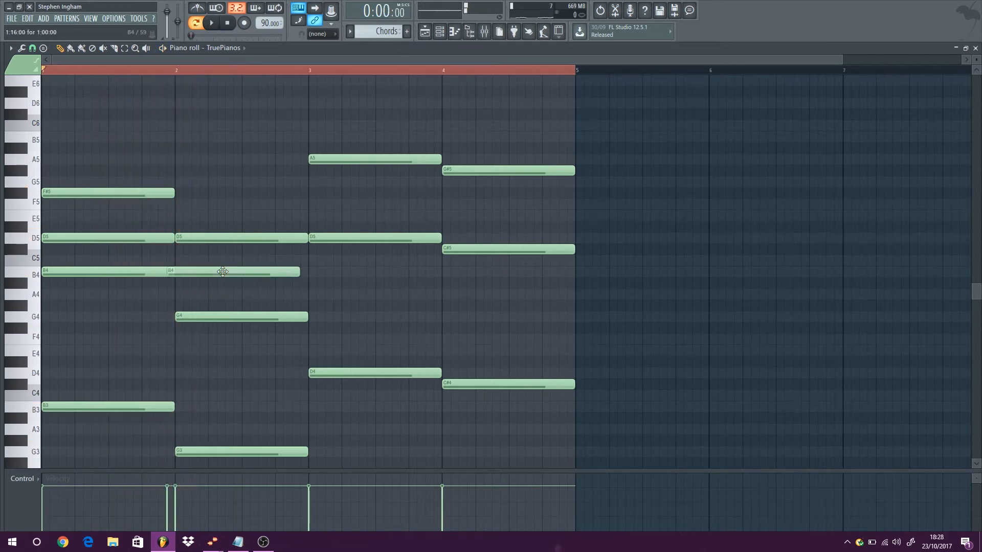
key("space")
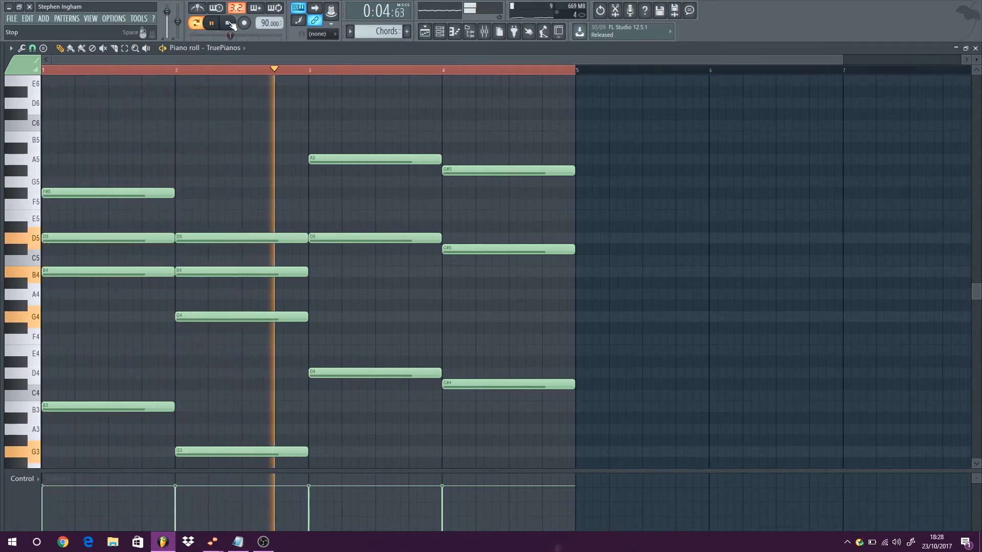
left_click(229, 23)
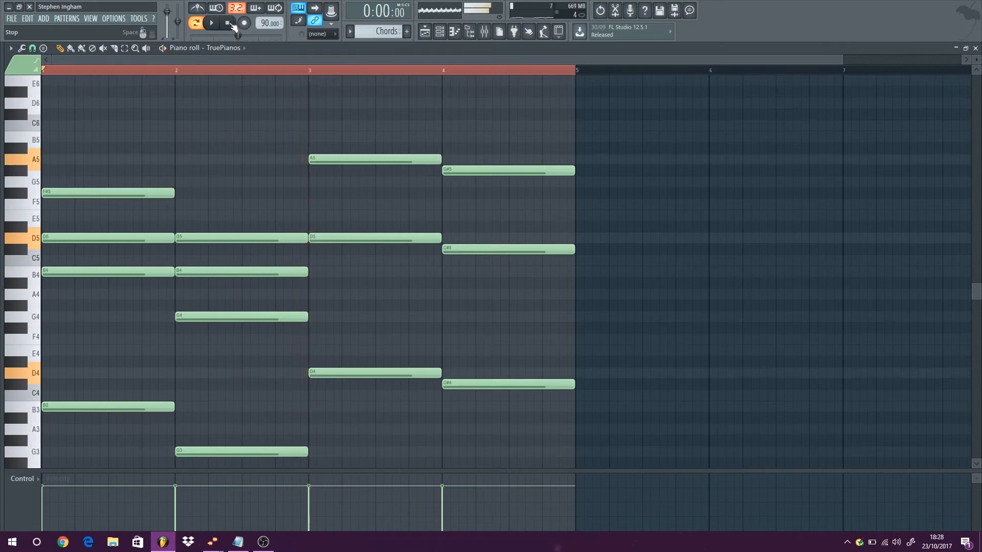
Add a one-bar F#5 to the bar 3 chord and play the progression.
left_click(315, 206)
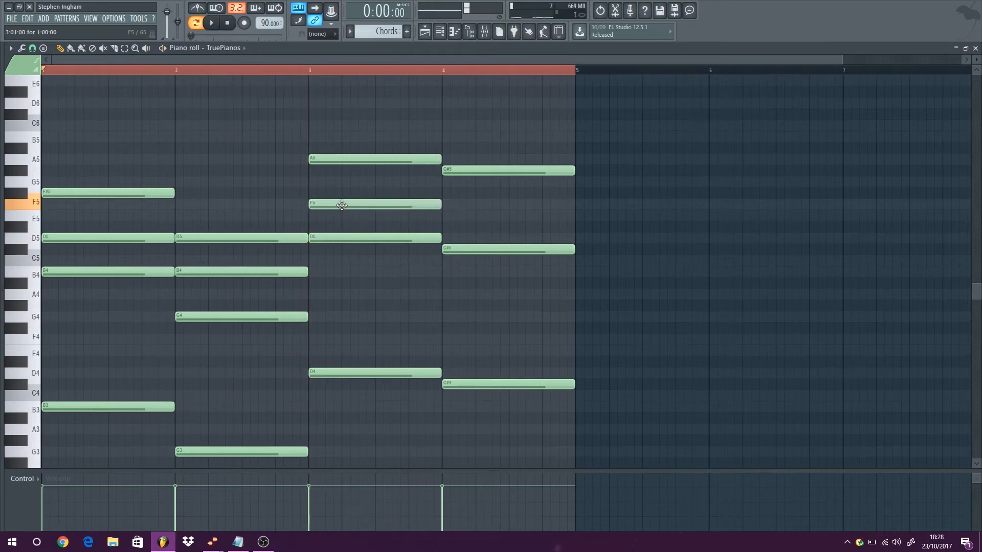
left_click_drag(341, 205, 341, 194)
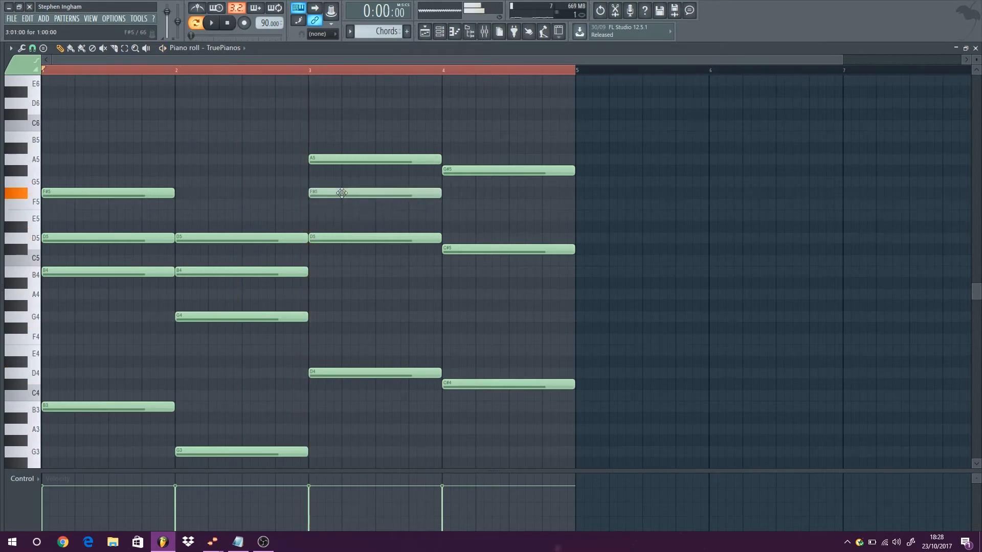
left_click(222, 21)
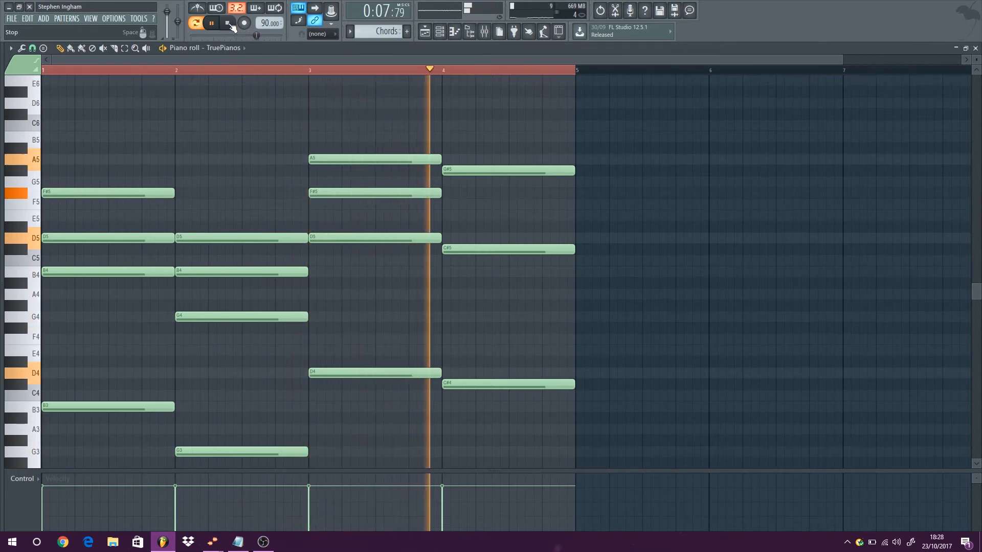
left_click(228, 24)
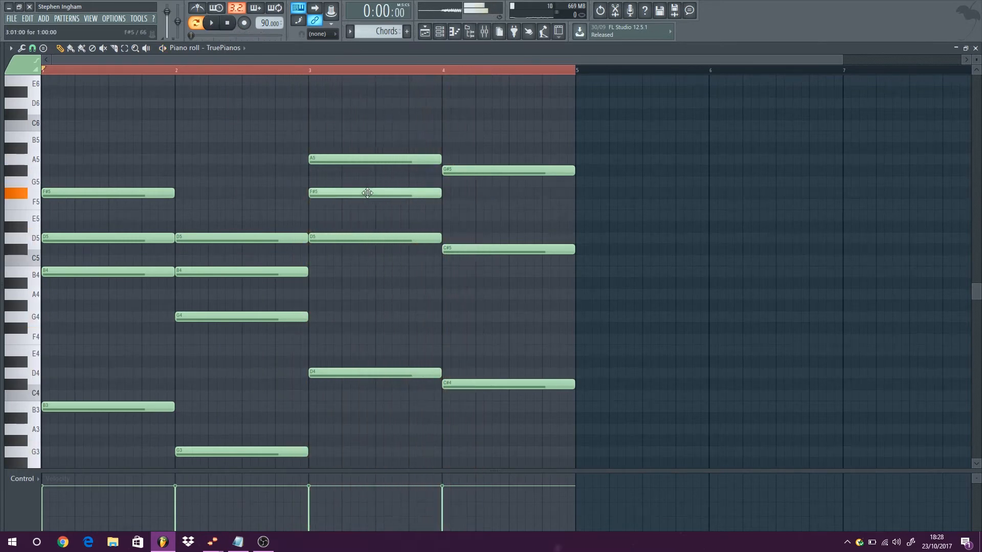
Add a one-bar third to the bar 4 chord, trying F5 before settling on E5, and play the progression.
left_click(510, 192)
mouse_move(500, 193)
left_mouse_down()
mouse_move(502, 223)
mouse_move(500, 204)
left_mouse_up()
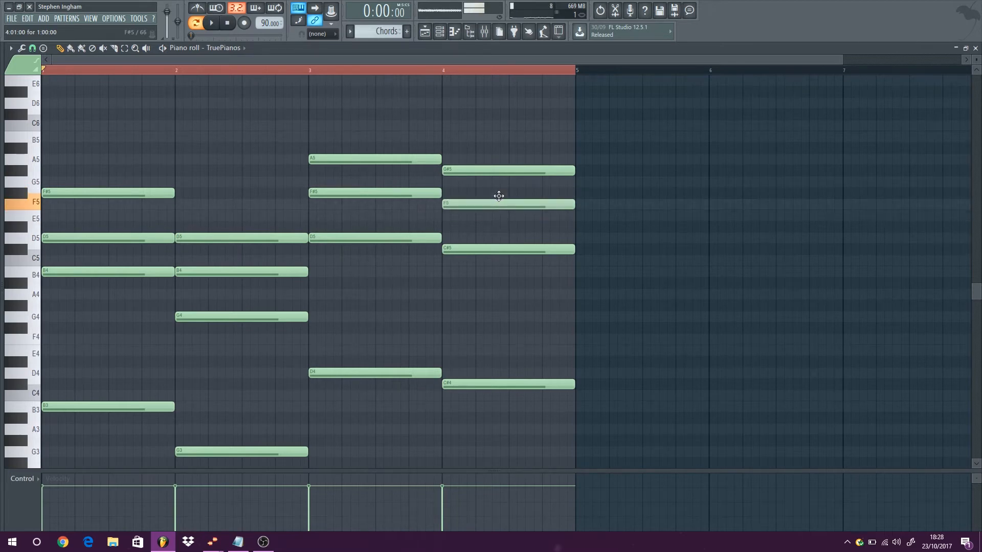
left_click(211, 23)
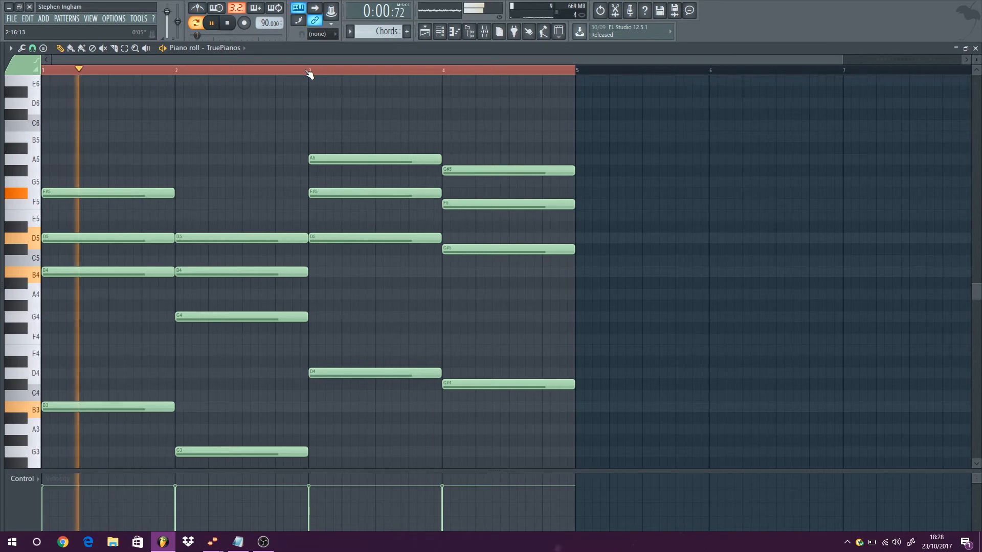
left_click(301, 68)
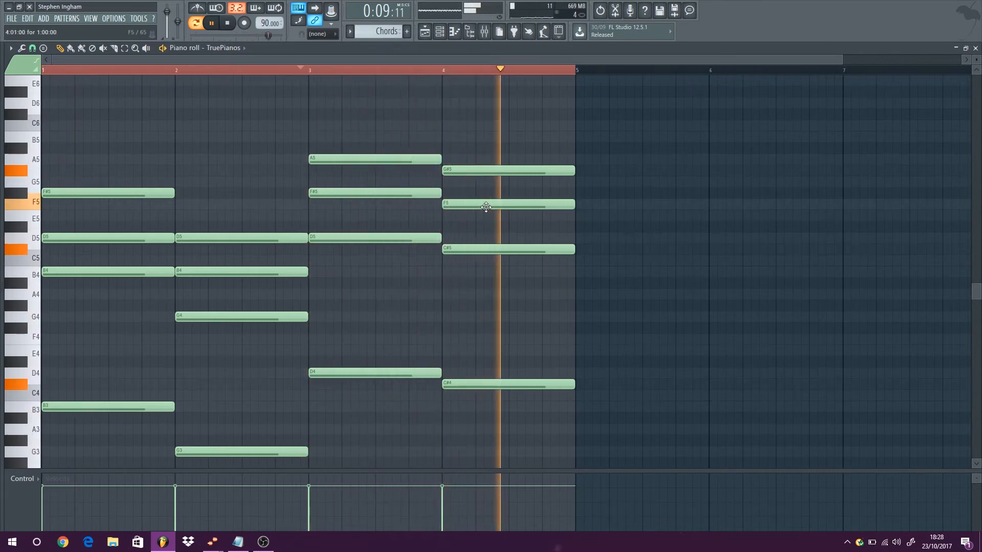
left_click_drag(484, 205, 486, 215)
key("space")
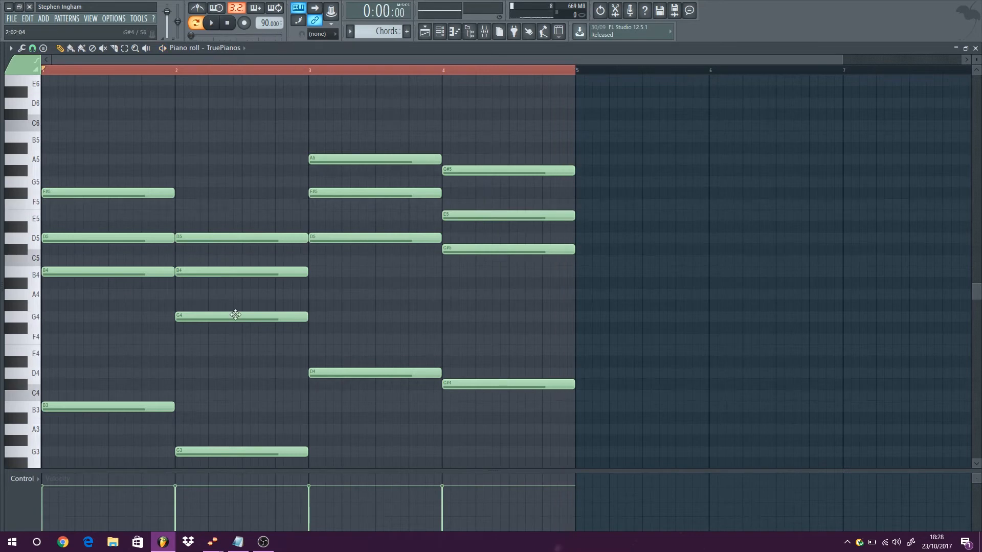
left_click(212, 24)
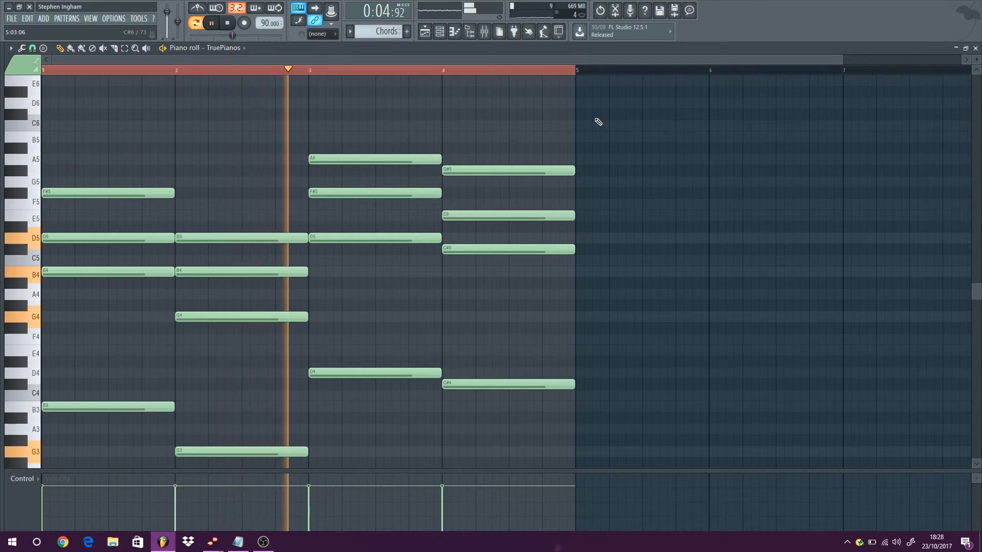
left_click(229, 23)
Return to the playlist, mute Track 4 and play the cover alone from about bar 10.
left_click(976, 49)
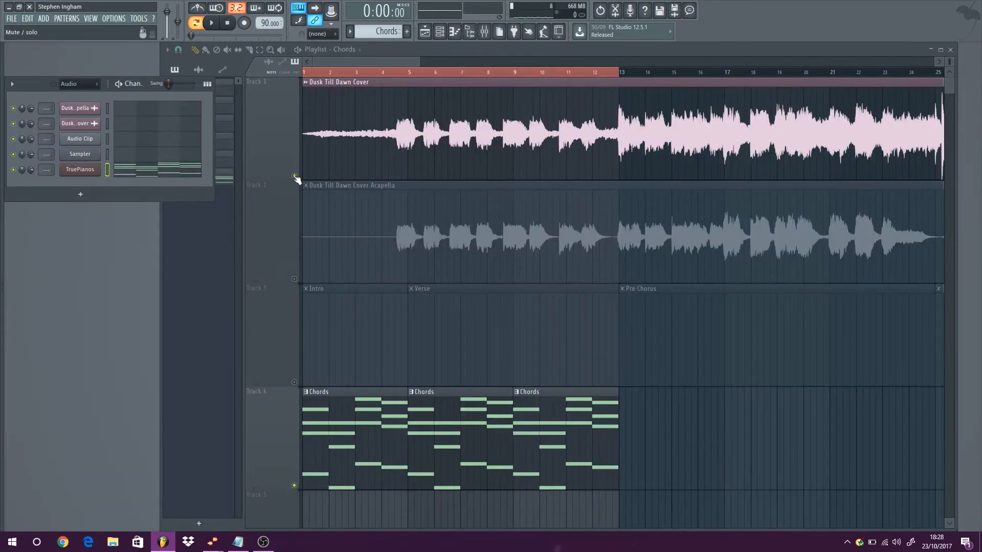
left_click(212, 23)
left_click(559, 72)
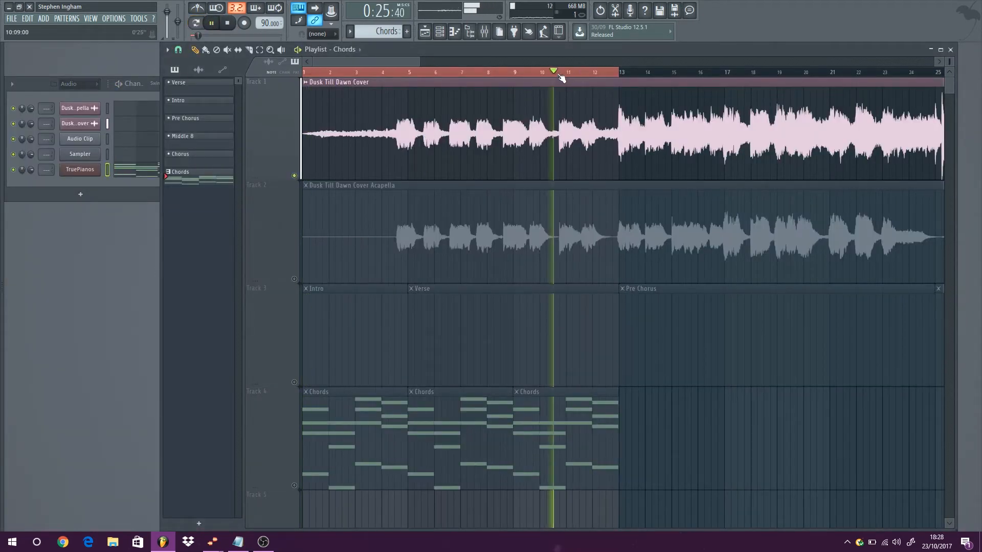
left_click(228, 23)
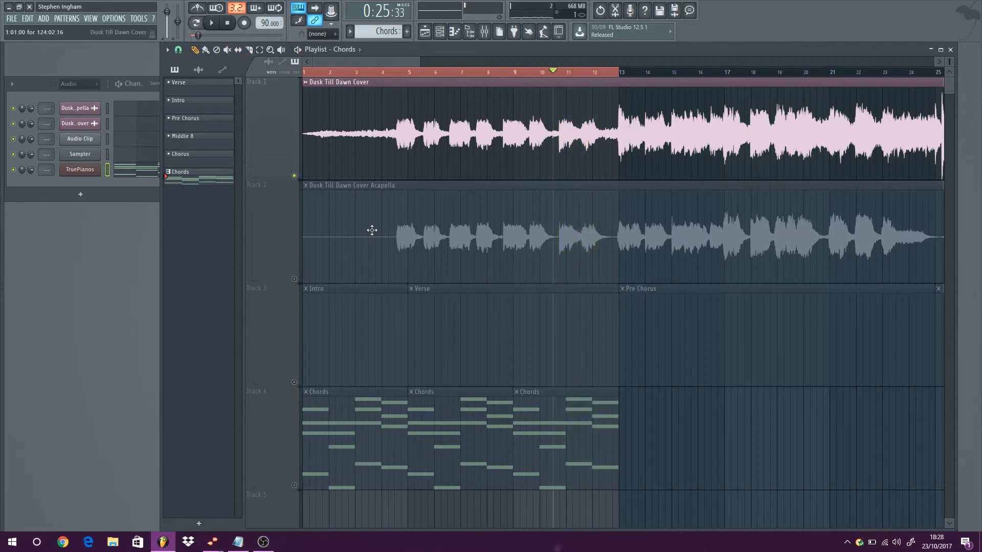
Raise the top note of the bar 4 chord in the Chords pattern to A5, play the pattern alone and return to the playlist.
double_click(579, 421)
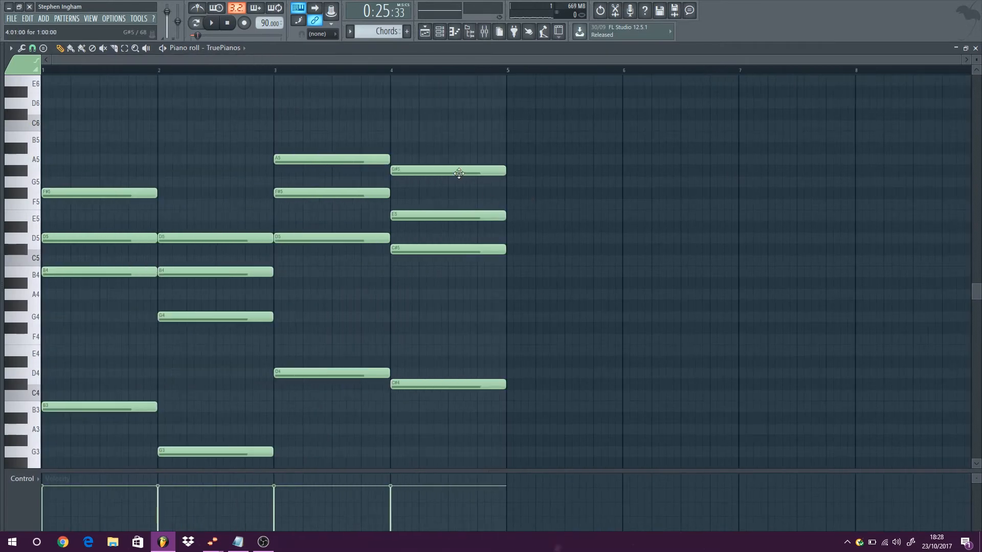
left_click_drag(458, 172, 461, 158)
left_click(212, 26)
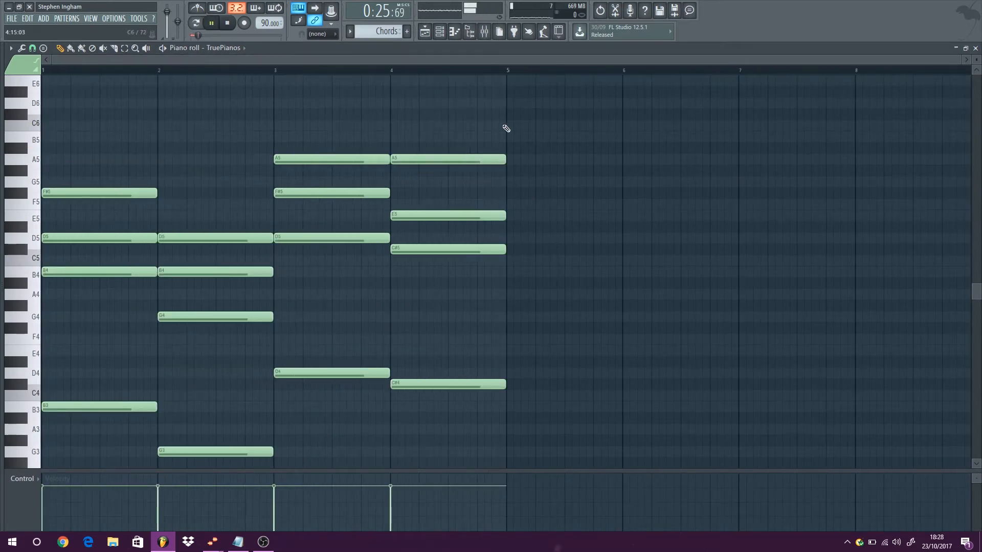
key("l")
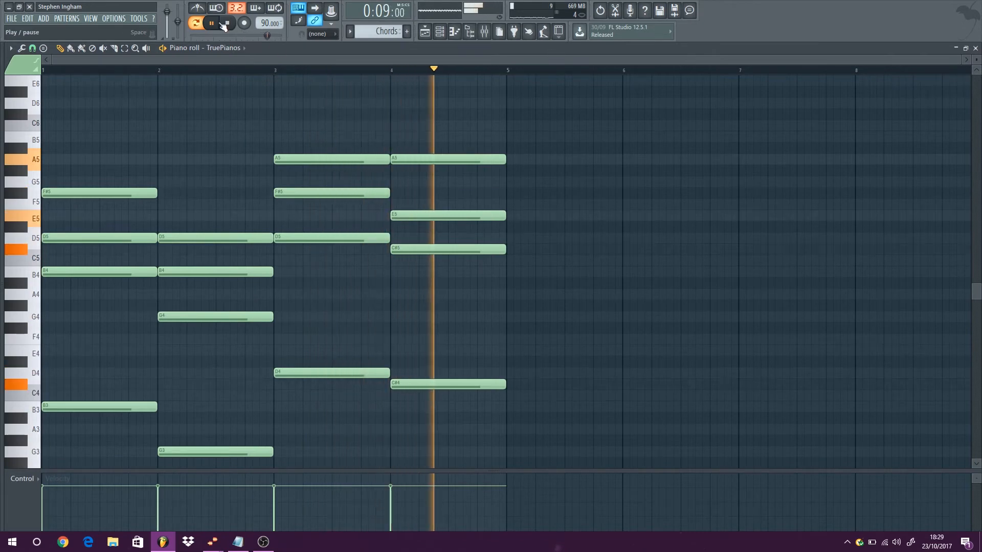
key("space")
key("F5")
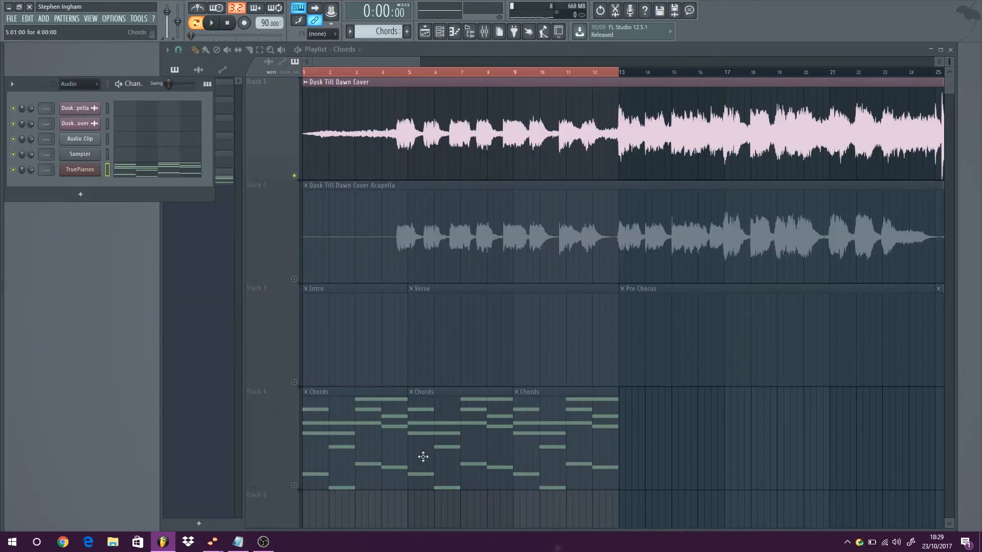
Reopen the Chords pattern to review its notes in the piano roll, and go back to the playlist.
scroll(577, 213, "down", 2)
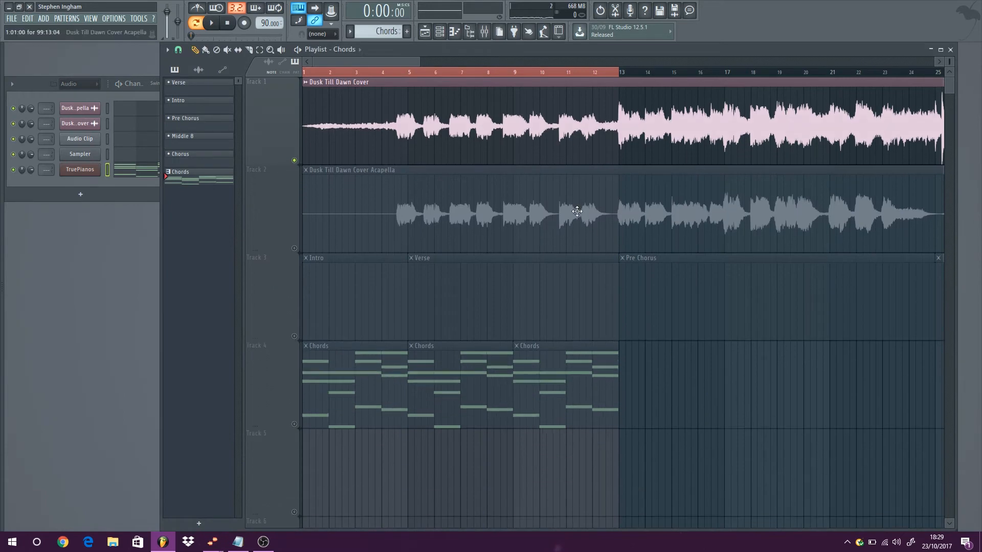
scroll(577, 209, "down", 2)
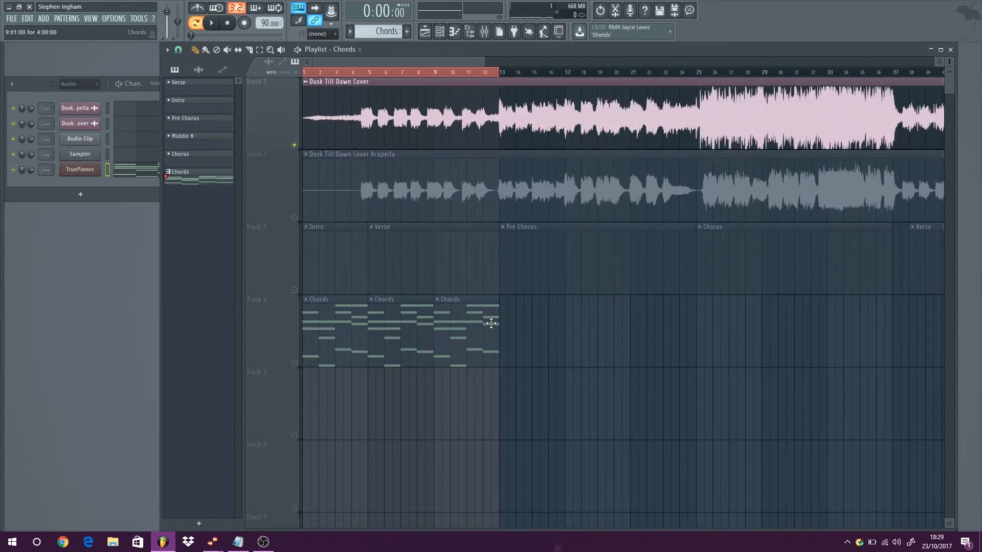
double_click(482, 317)
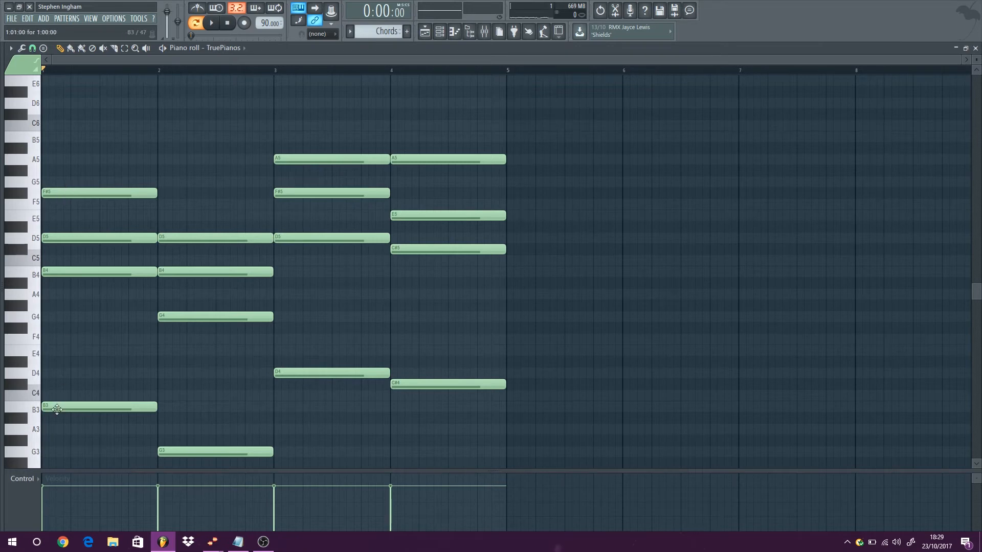
left_click(35, 415)
mouse_move(102, 242)
left_mouse_down()
mouse_move(102, 226)
mouse_move(93, 248)
mouse_move(92, 224)
mouse_move(93, 238)
left_mouse_up()
left_click(975, 48)
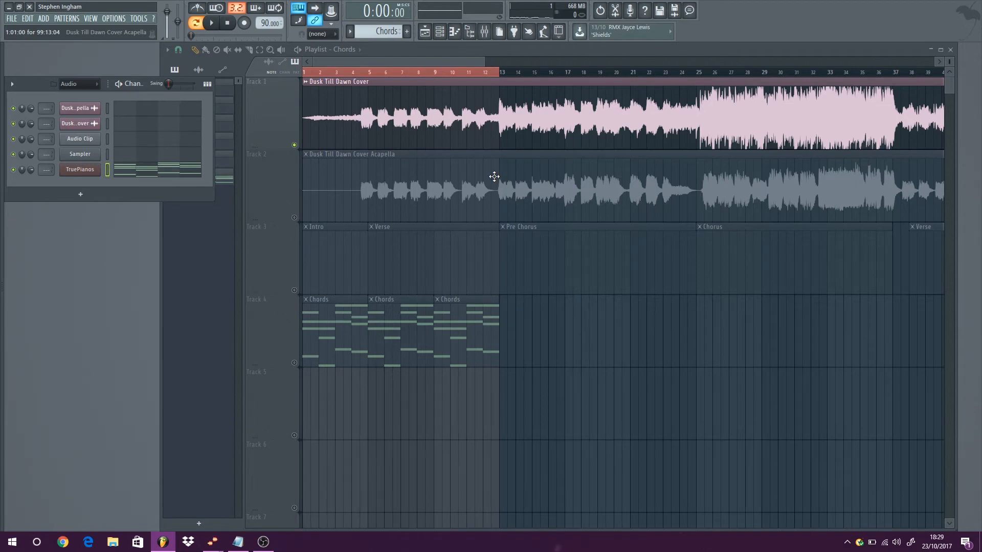
Duplicate the three Chords clips on Track 4 twice in a row to cover the first pre-chorus and chorus up to bar 37.
right_click(592, 377)
scroll(457, 283, "down", 6)
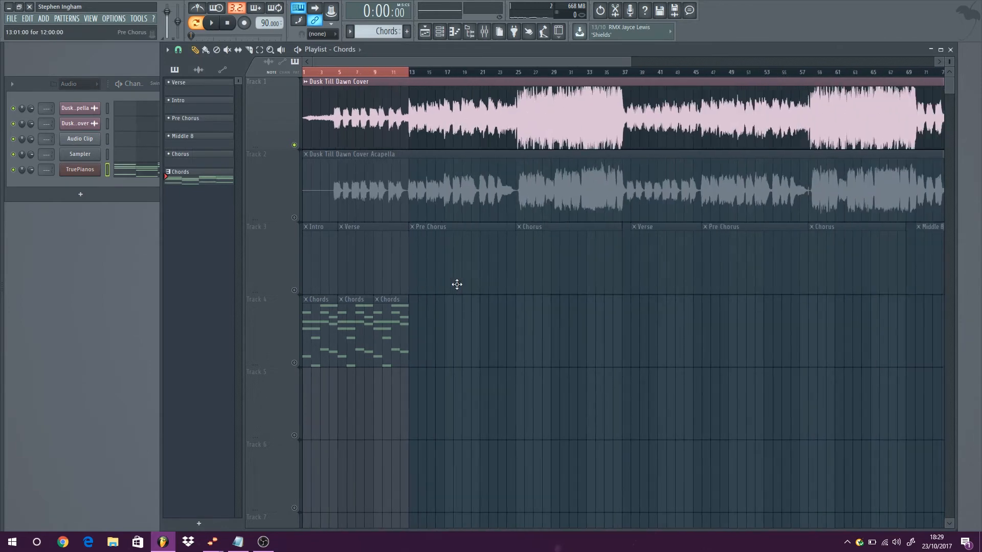
scroll(458, 280, "down", 1)
scroll(348, 152, "down", 1)
scroll(348, 151, "down", 2)
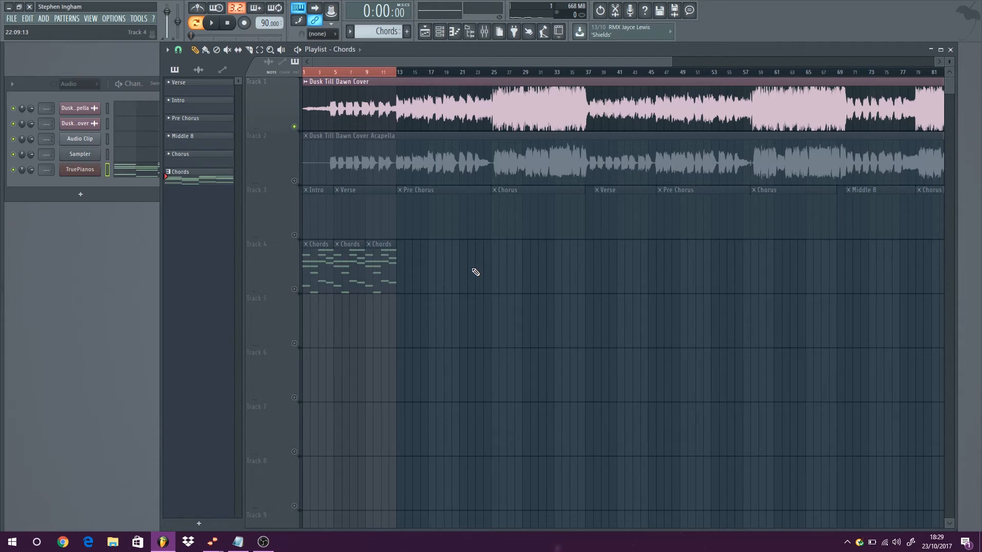
left_click_drag(431, 290, 307, 241)
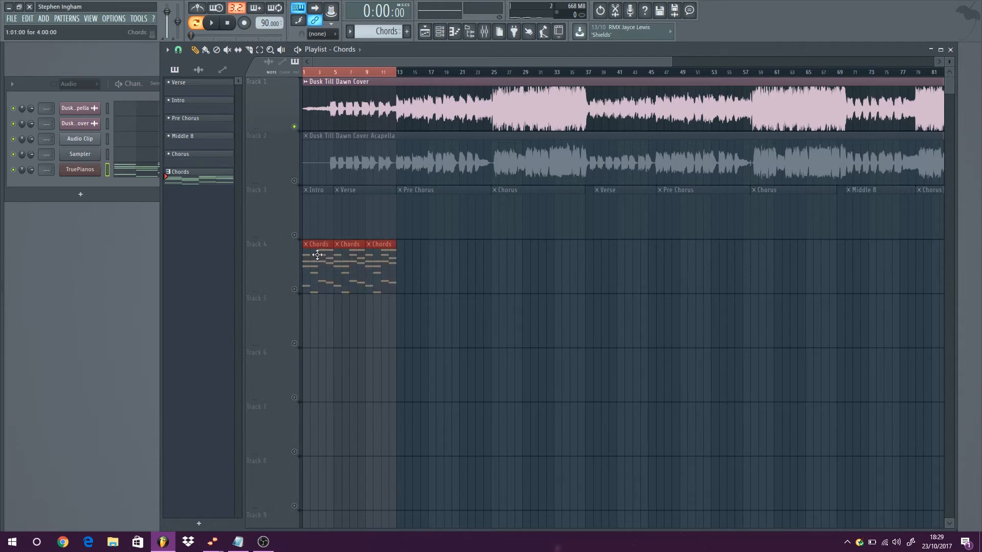
key("ctrl+b")
key("ctrl+b")
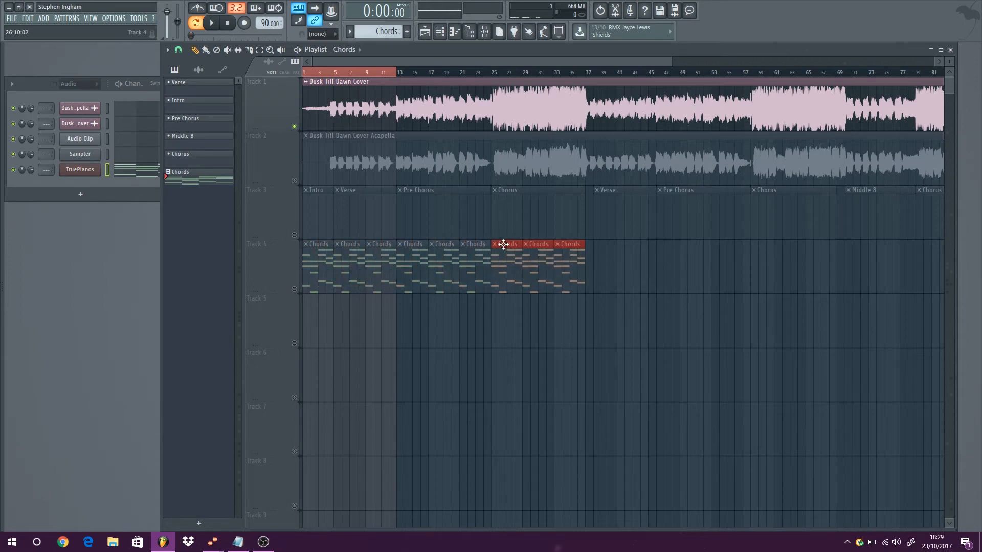
Copy the three-clip Chords block to bar 38 and once more directly after it, under the second verse and pre-chorus.
left_click_drag(504, 251, 607, 255)
left_click_drag(610, 255, 700, 257)
key("ctrl+d")
scroll(745, 322, "down", 1)
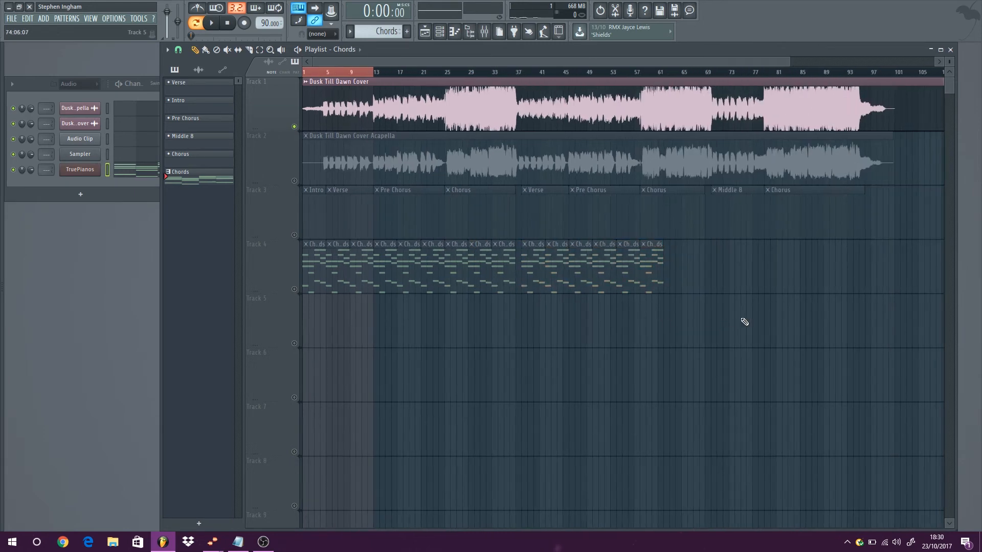
Continue the Chords clips through the second chorus to bar 70 and place two more under the Middle 8 from bar 71.
scroll(746, 323, "up", 3)
left_click_drag(507, 246, 607, 264)
left_click(653, 262)
left_click_drag(731, 261, 708, 262)
Copy the two Middle 8 Chords clips twice to fill the final chorus from bar 79 to bar 95.
left_click_drag(784, 347, 666, 264)
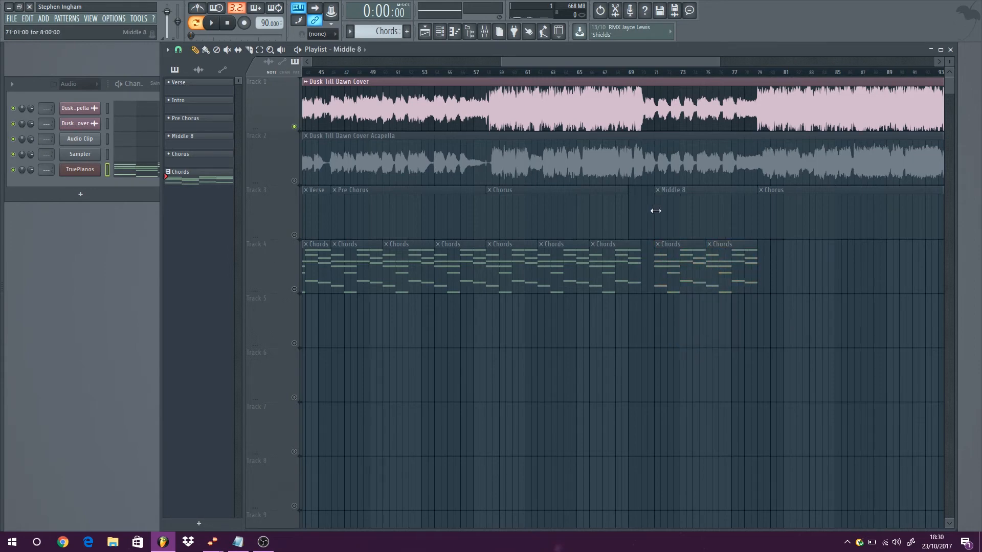
scroll(686, 335, "down", 2)
left_click_drag(784, 346, 641, 242)
left_click_drag(640, 255, 793, 262)
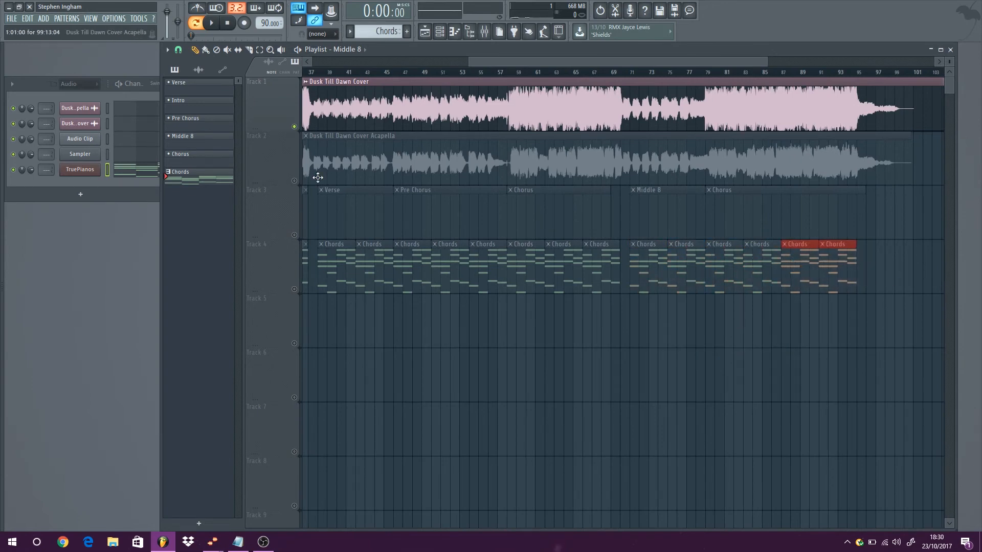
Solo the acapella on Track 2, unmute Track 4 and play the vocal together with the chords in song mode.
right_click(294, 181)
left_click(294, 289)
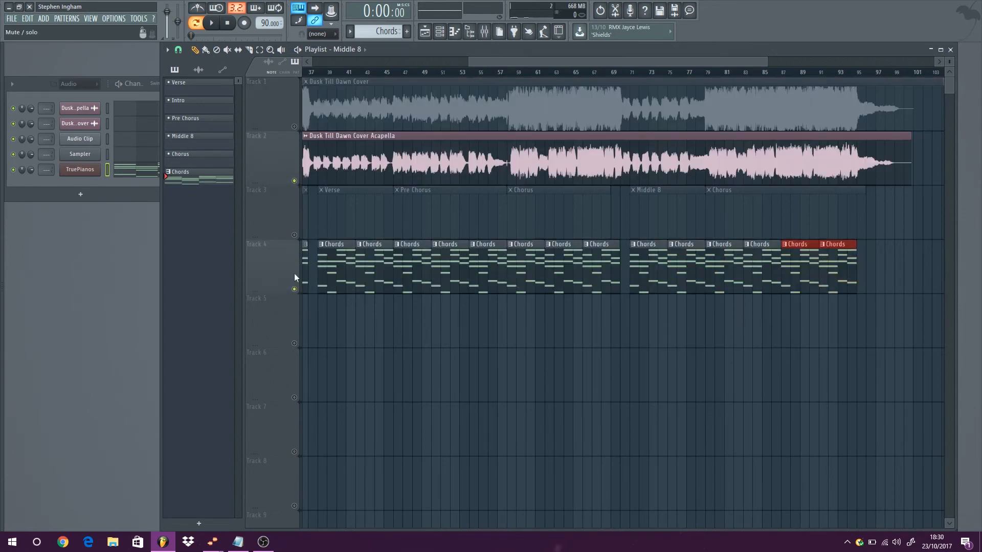
left_click(211, 23)
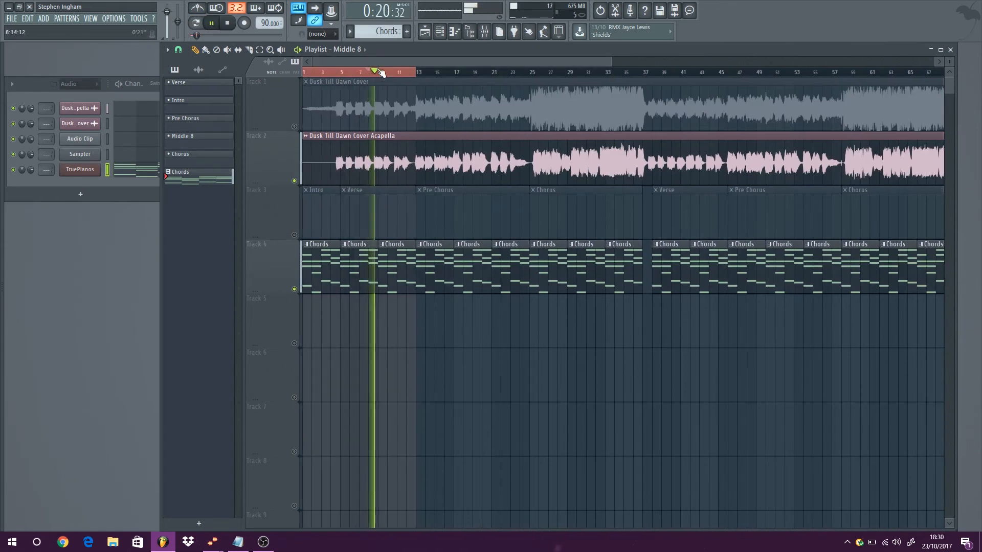
left_click(229, 25)
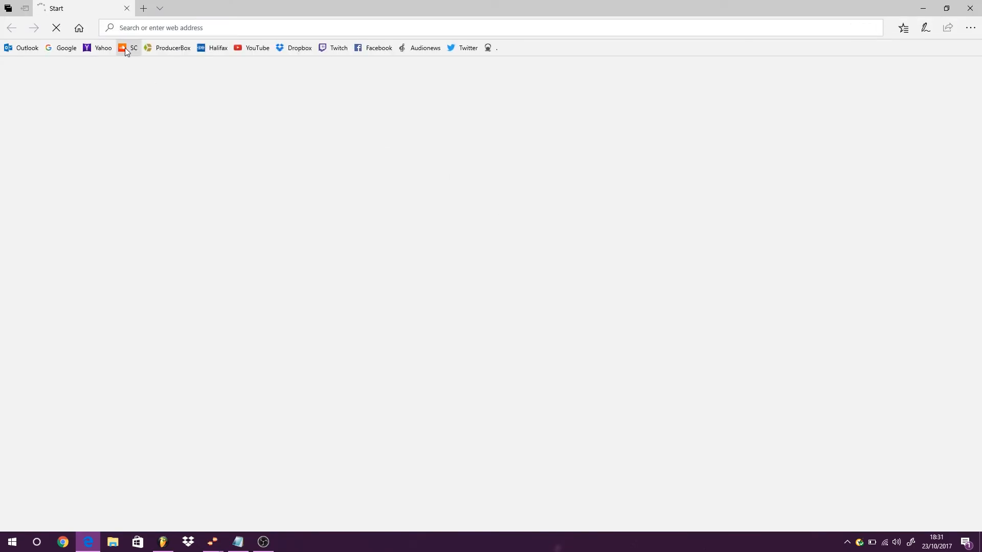
Close Edge and use Chrome to open the Retro Thunder profile on SoundCloud.
left_click(971, 7)
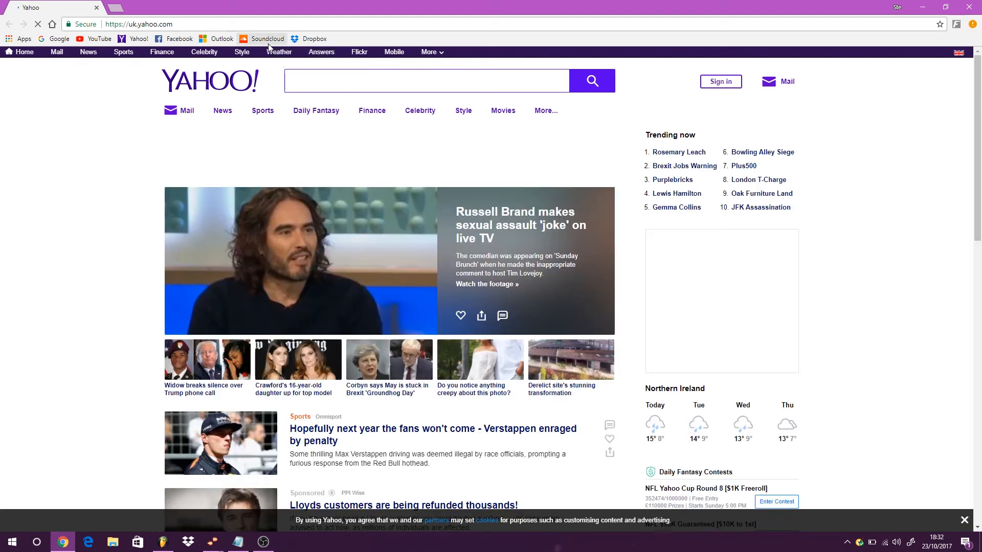
left_click(266, 40)
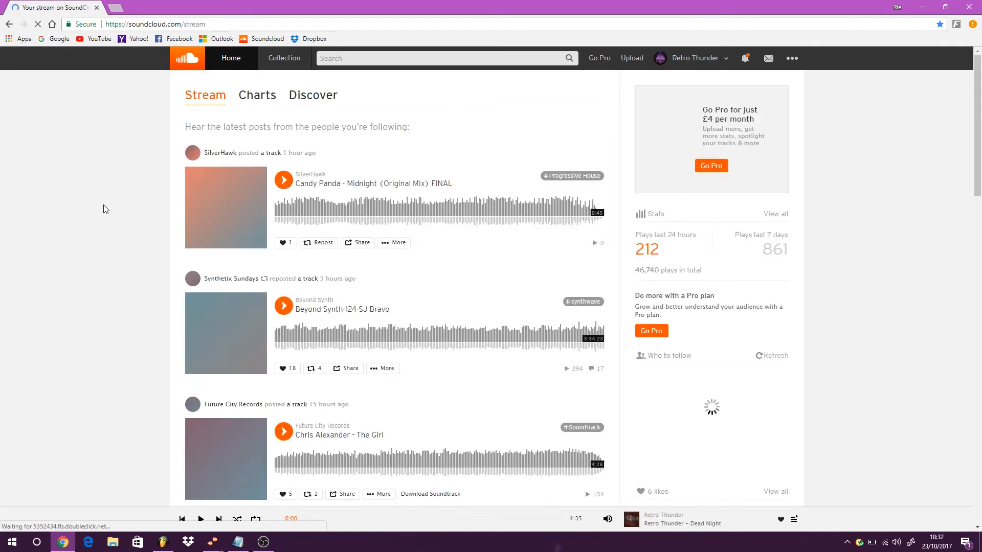
left_click(720, 60)
left_click(681, 80)
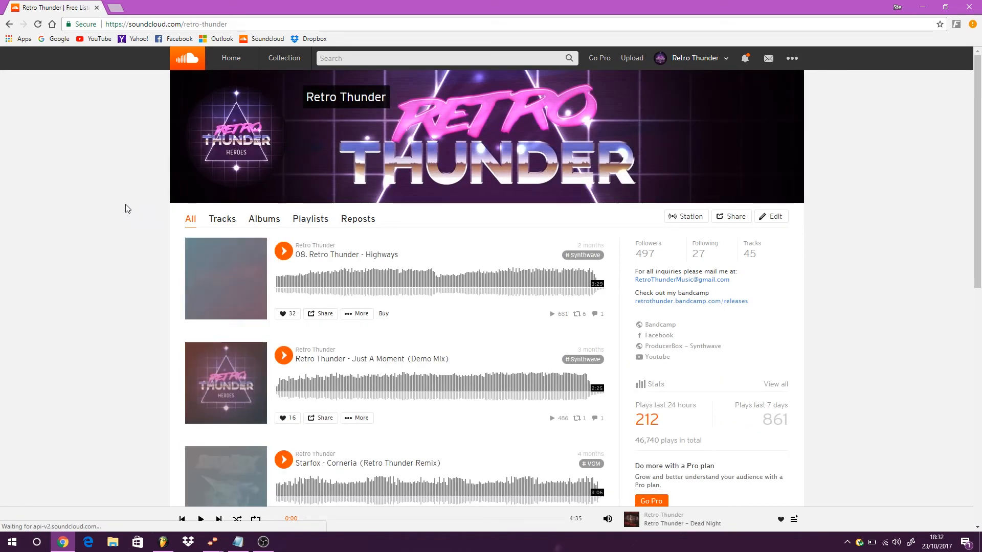
Find Harold Faltermeyer - Axel F (Retro Thunder Remix) on the profile and listen to excerpts from about 0:59 and further into the track.
scroll(127, 210, "down", 2)
scroll(127, 210, "down", 7)
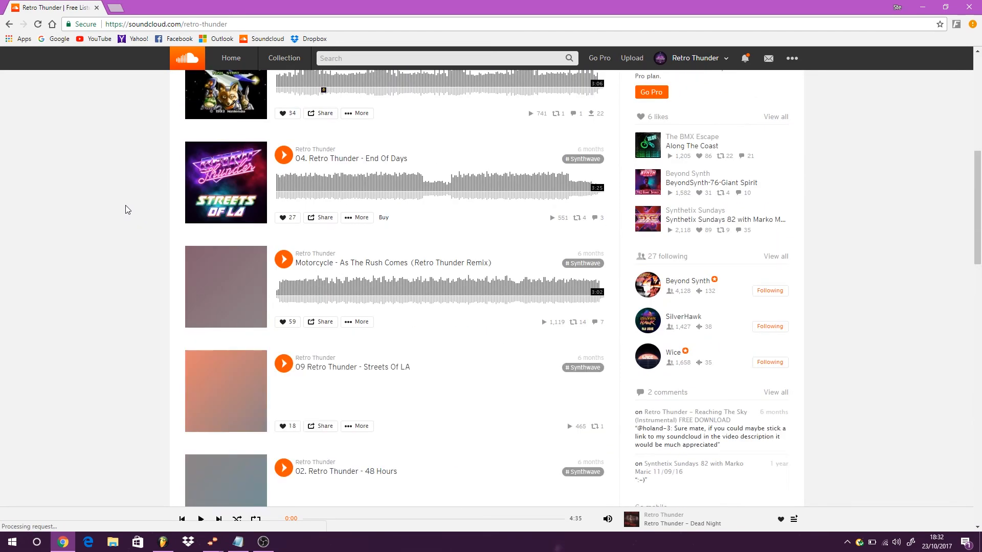
scroll(127, 210, "down", 10)
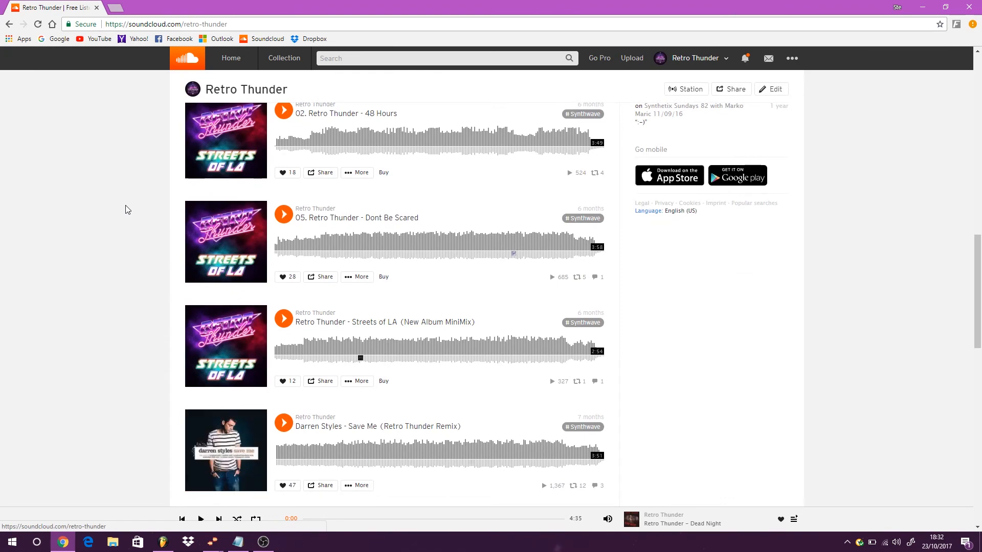
scroll(127, 210, "down", 9)
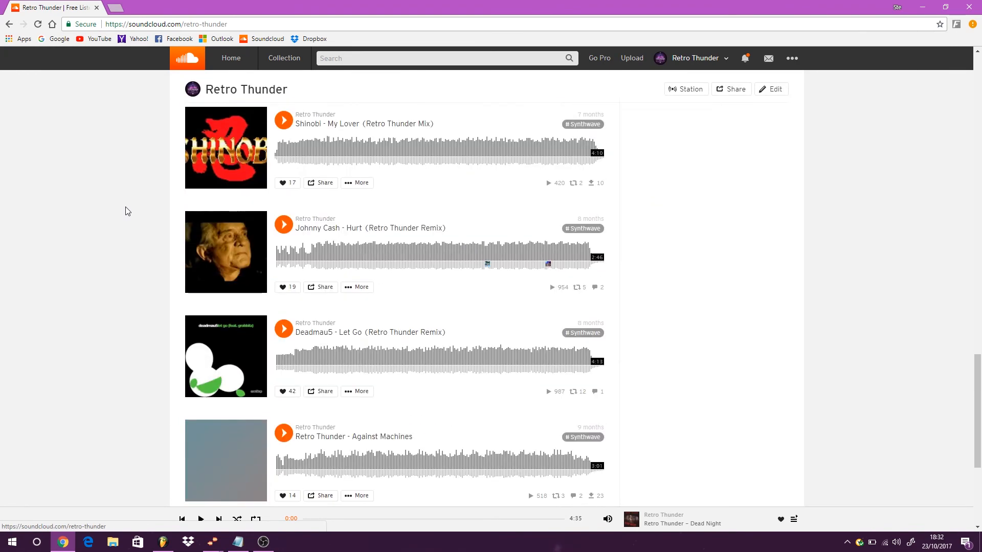
scroll(127, 211, "down", 3)
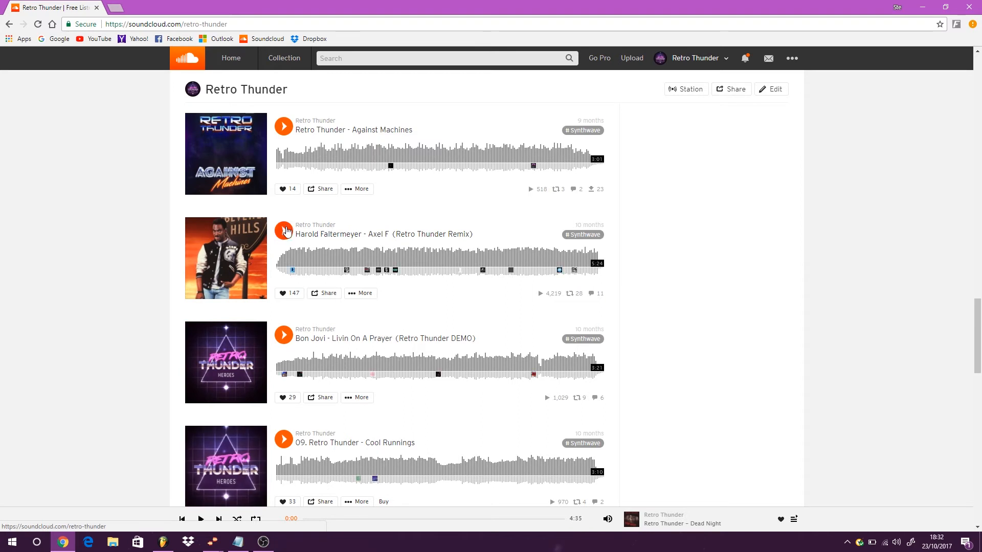
left_click(285, 231)
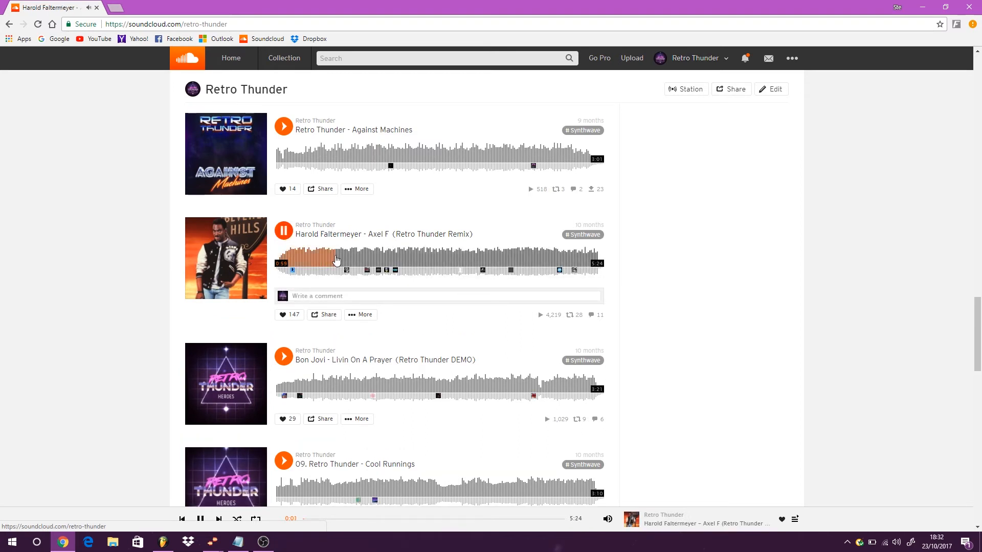
left_click(336, 261)
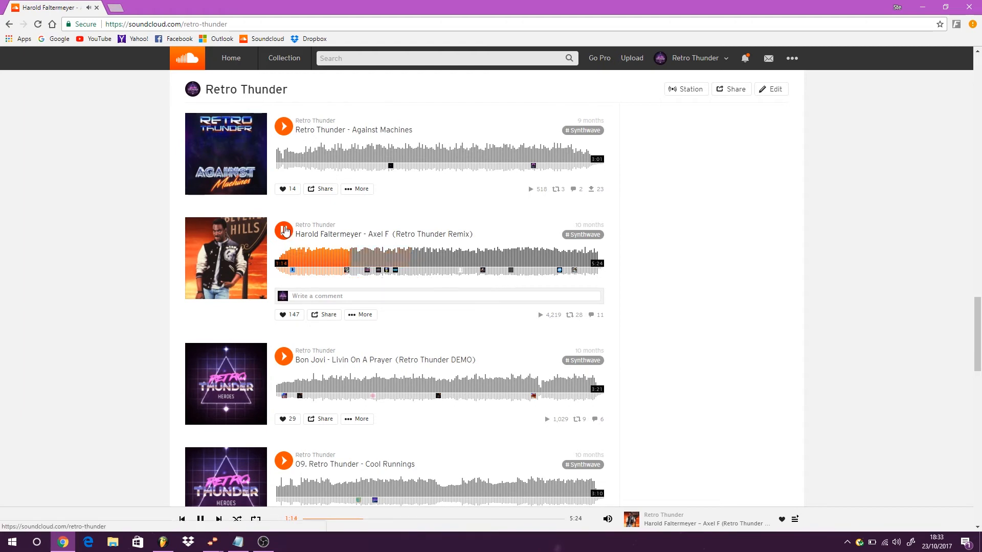
left_click(280, 233)
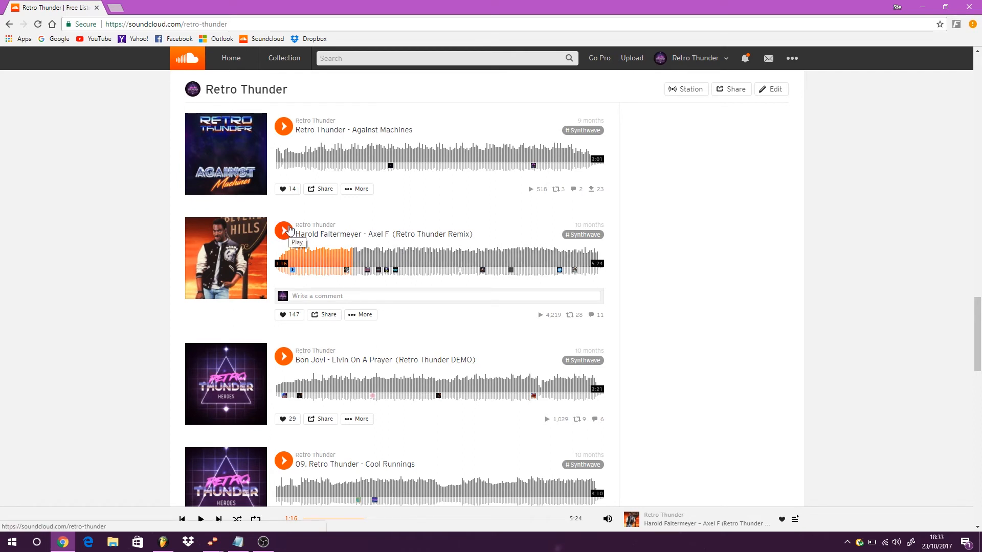
left_click(396, 259)
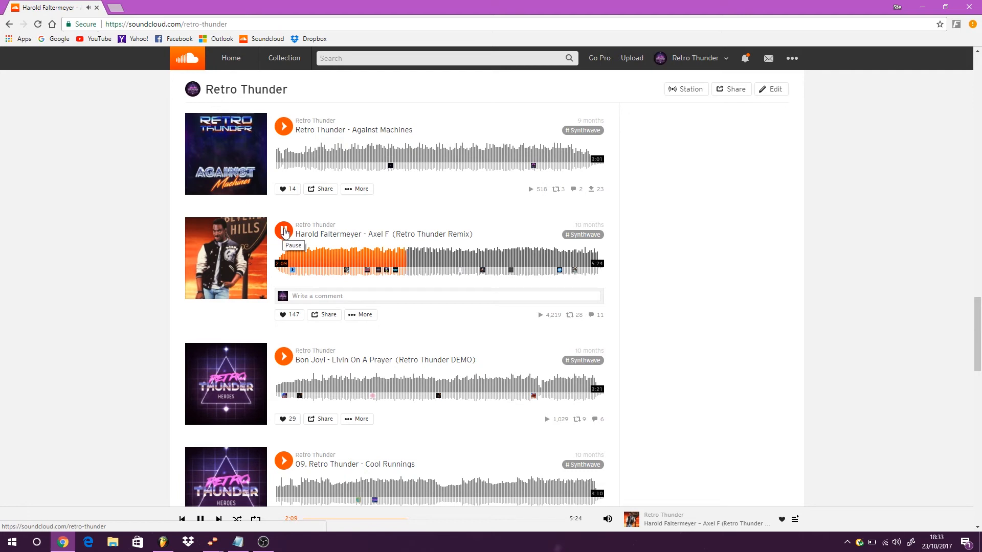
left_click(285, 231)
Switch back to FL Studio and bring the remxing tips.txt notes from Notepad to the middle of the playlist.
left_click(170, 545)
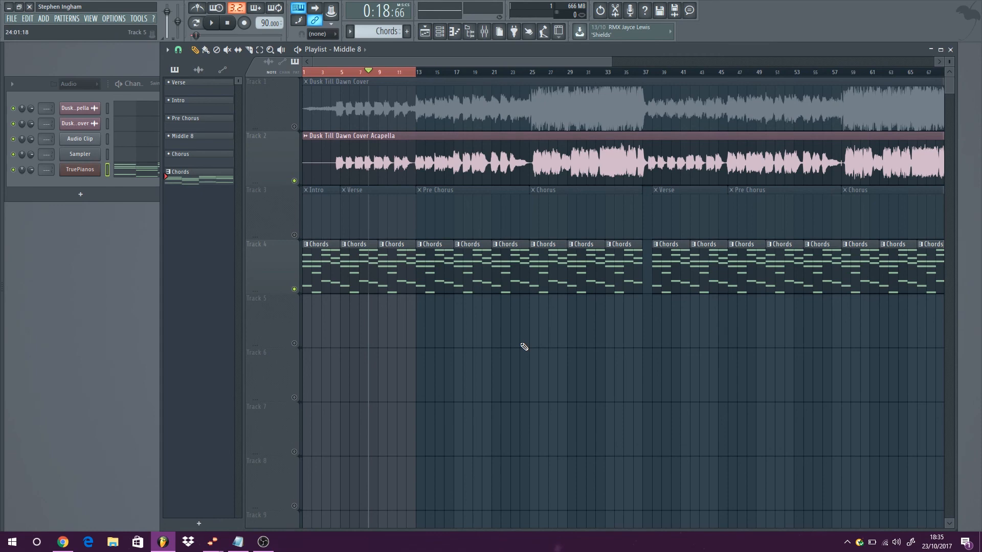
left_click(238, 542)
left_click_drag(870, 319, 550, 201)
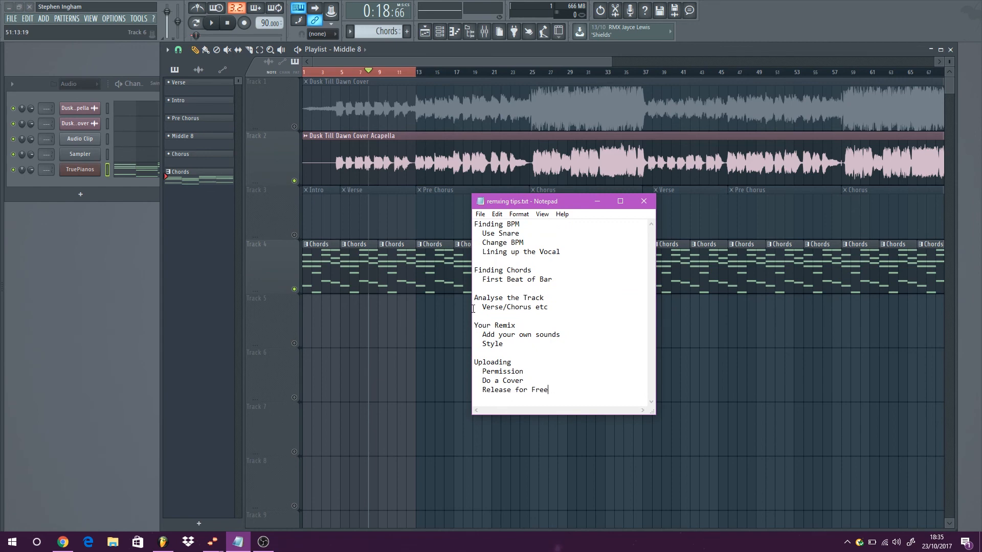